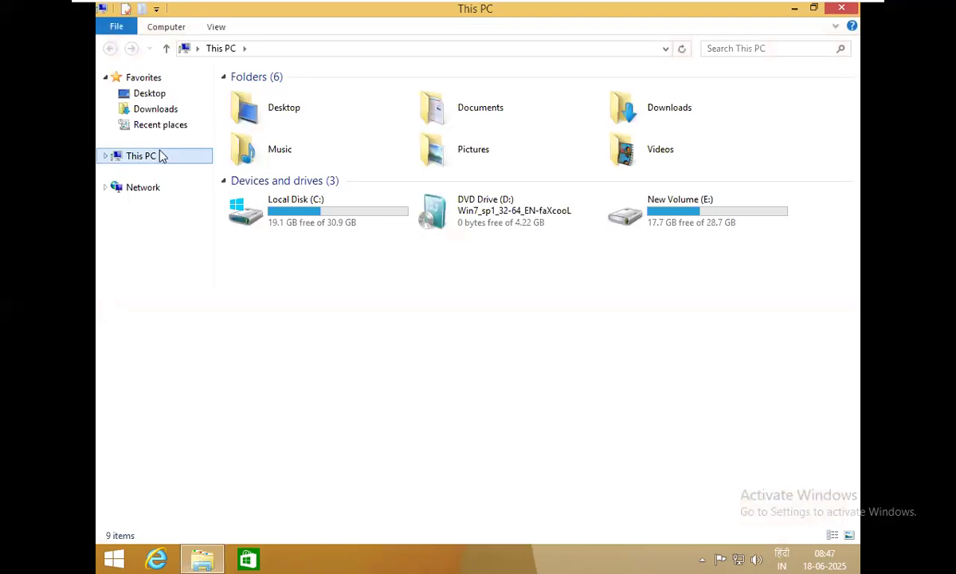
Choose Manage from This PC's shortcut menu to launch Computer Management
right_click(161, 156)
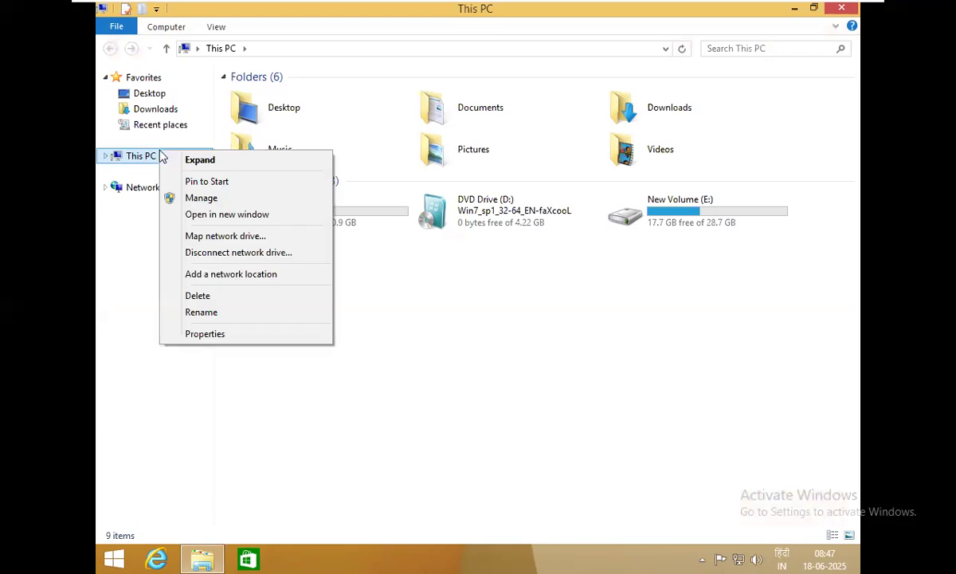
click(243, 199)
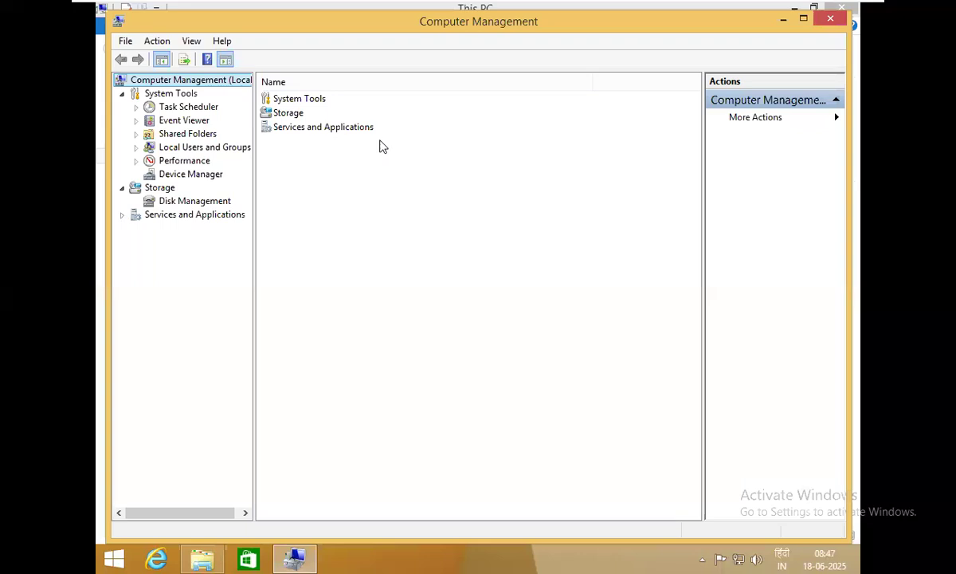
Maximize the window and open Local Users and Groups > Users, listing Administrator, Guest and raj
double_click(380, 26)
click(208, 134)
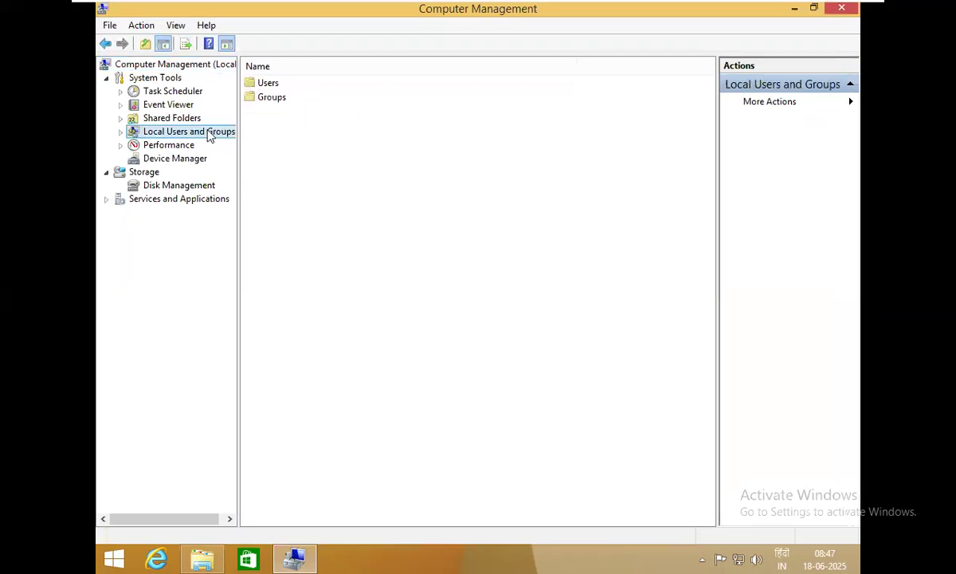
click(271, 83)
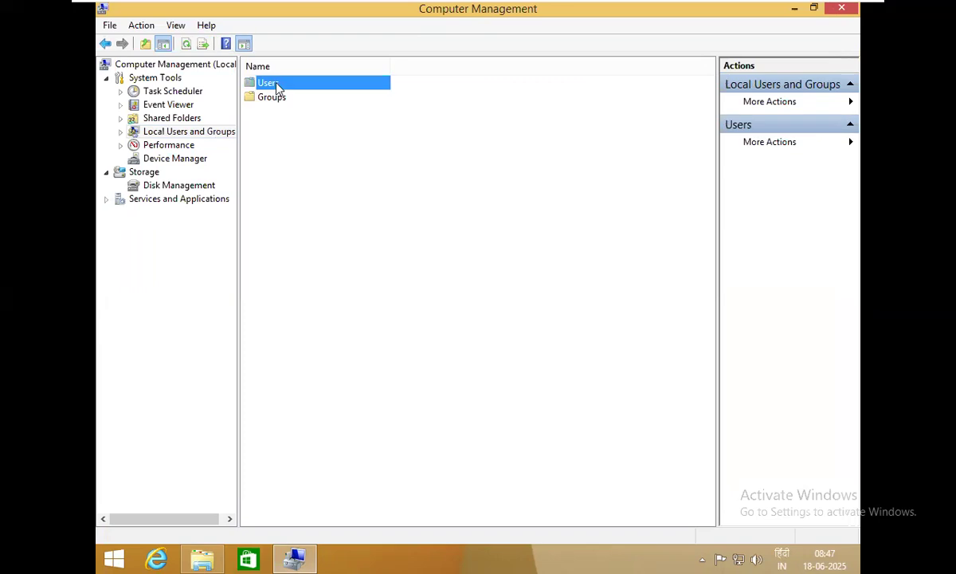
click(278, 99)
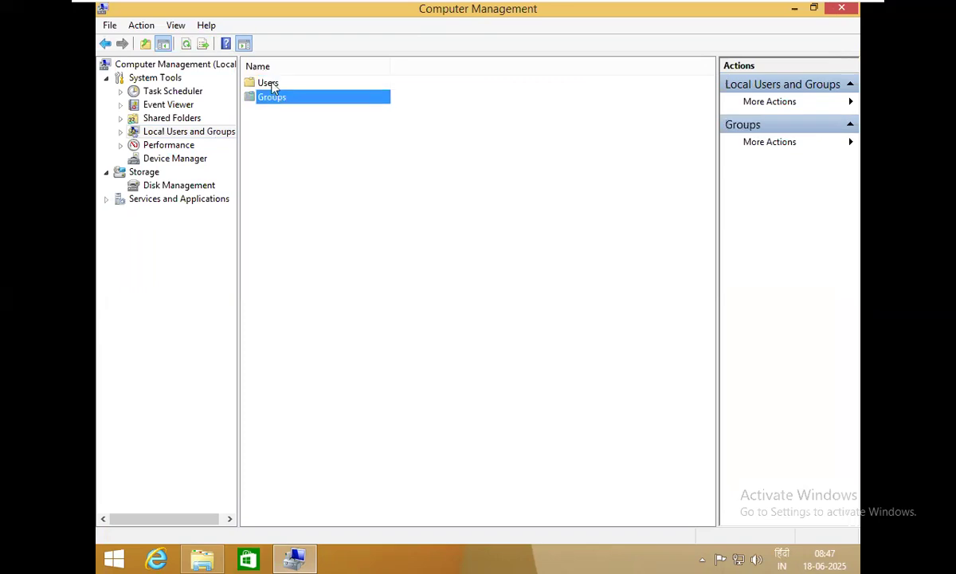
double_click(271, 85)
click(270, 83)
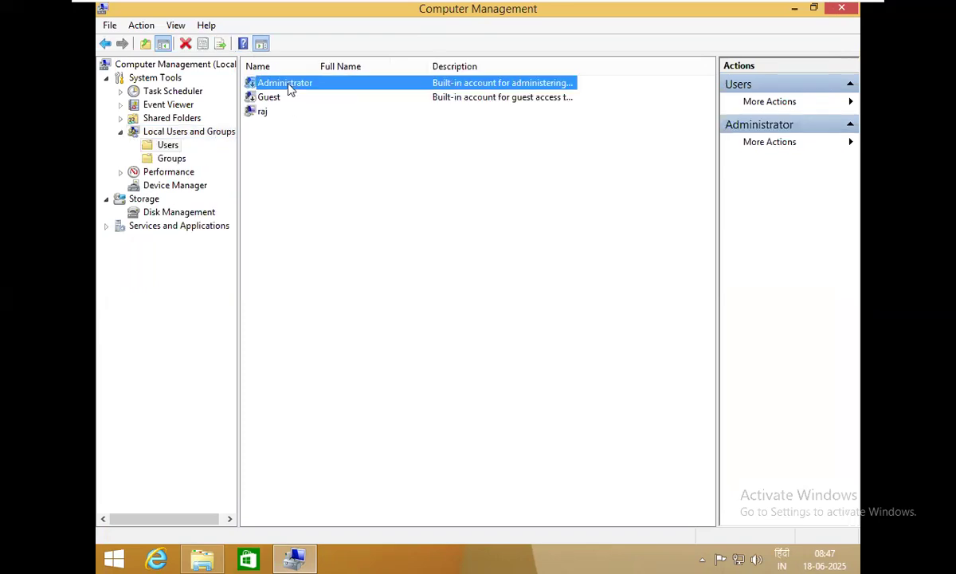
key(Down)
key(Down)
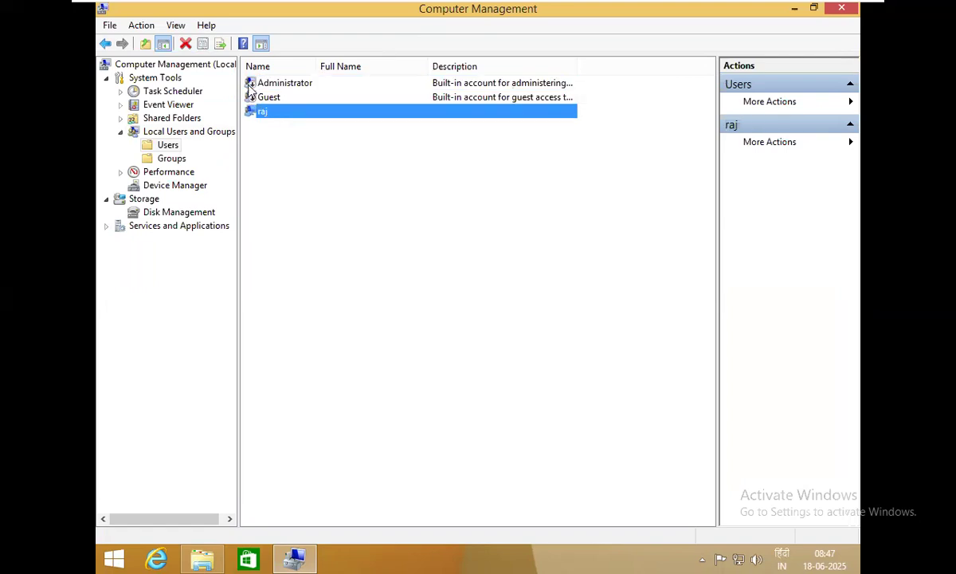
right_click(389, 255)
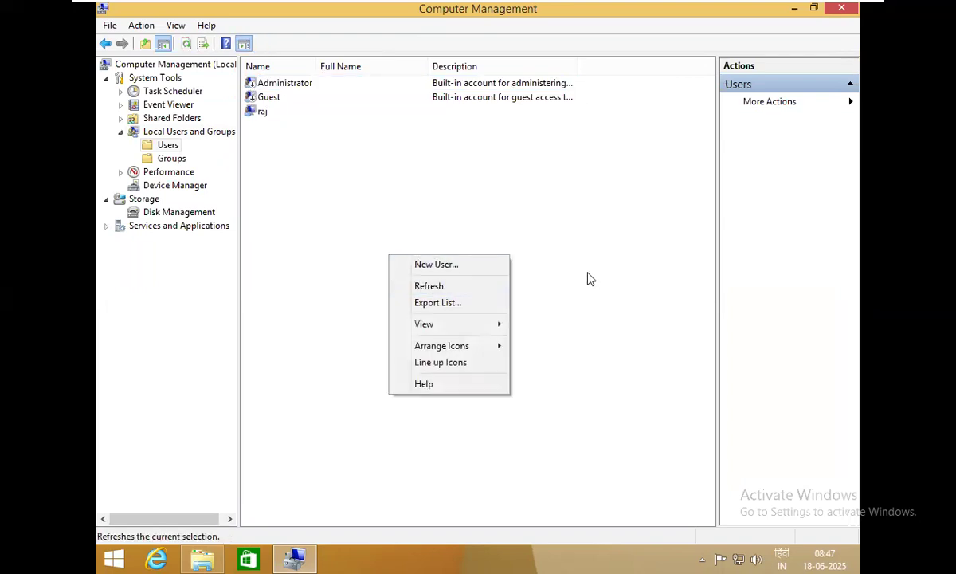
Switch the Users list to Large Icons view and select the raj account
mouse_move(490, 327)
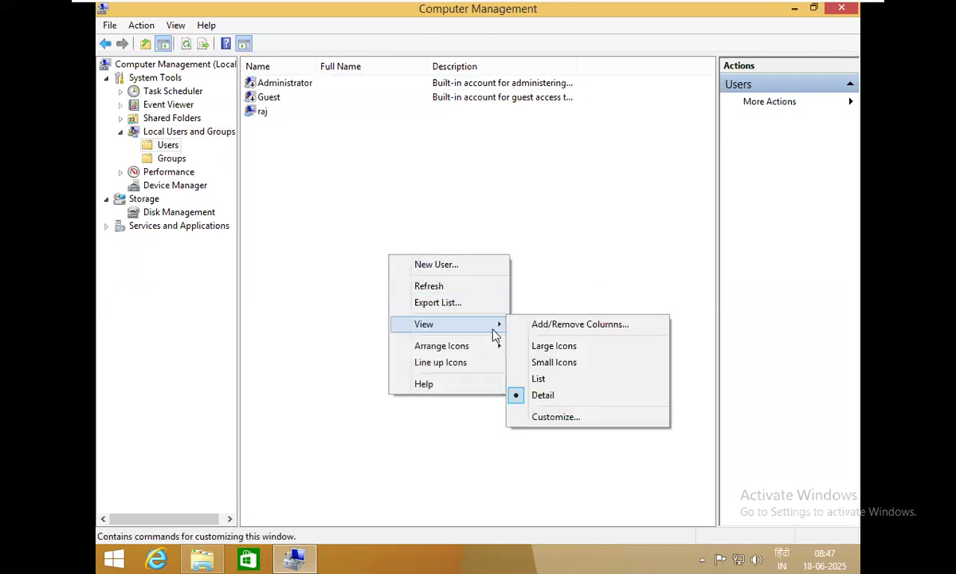
click(554, 344)
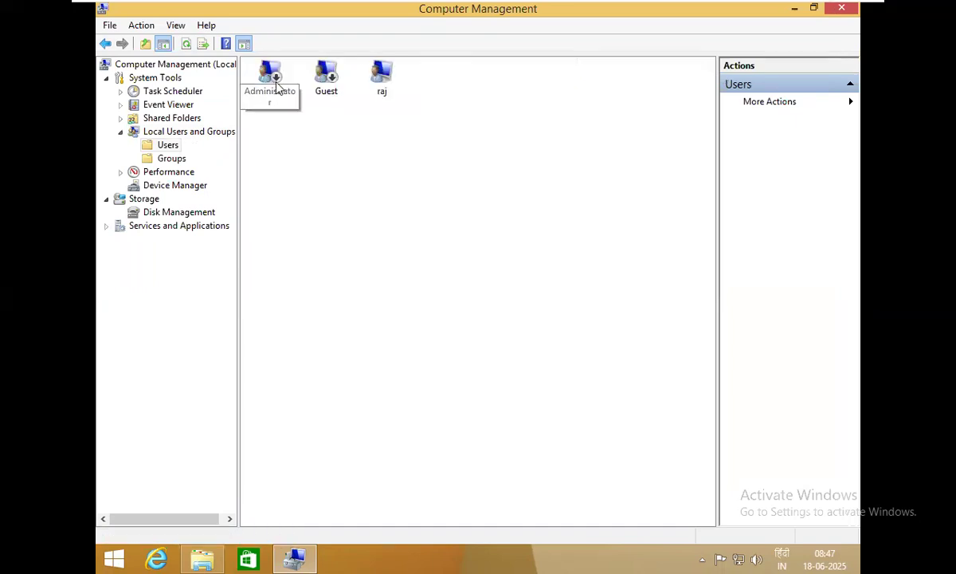
click(381, 94)
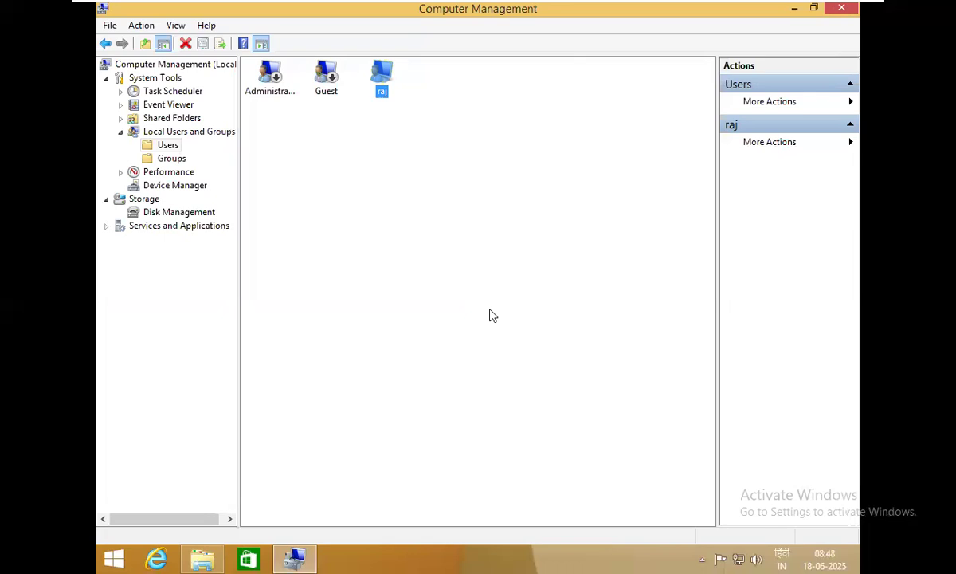
Create local user ram with a password that never expires and needs no change at logon
right_click(360, 207)
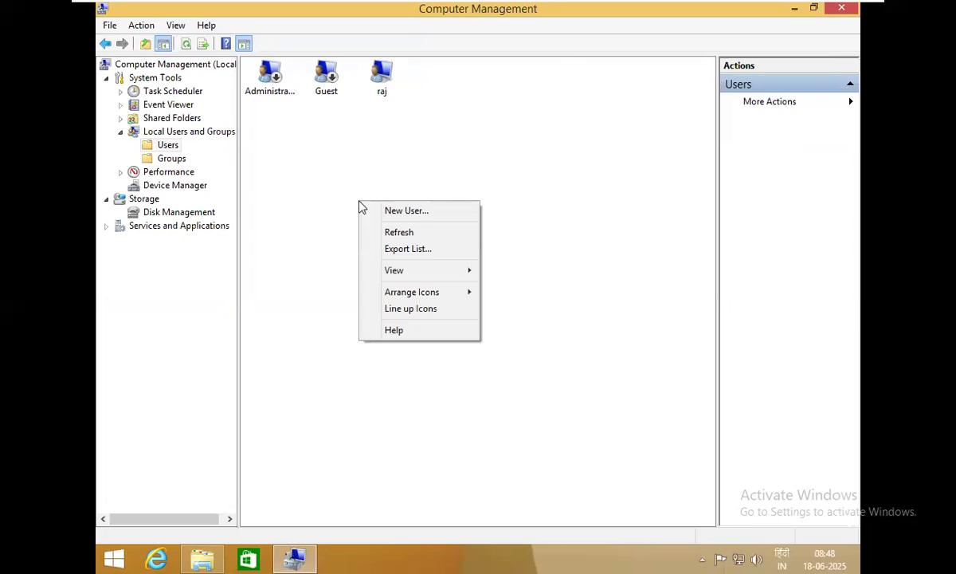
click(440, 217)
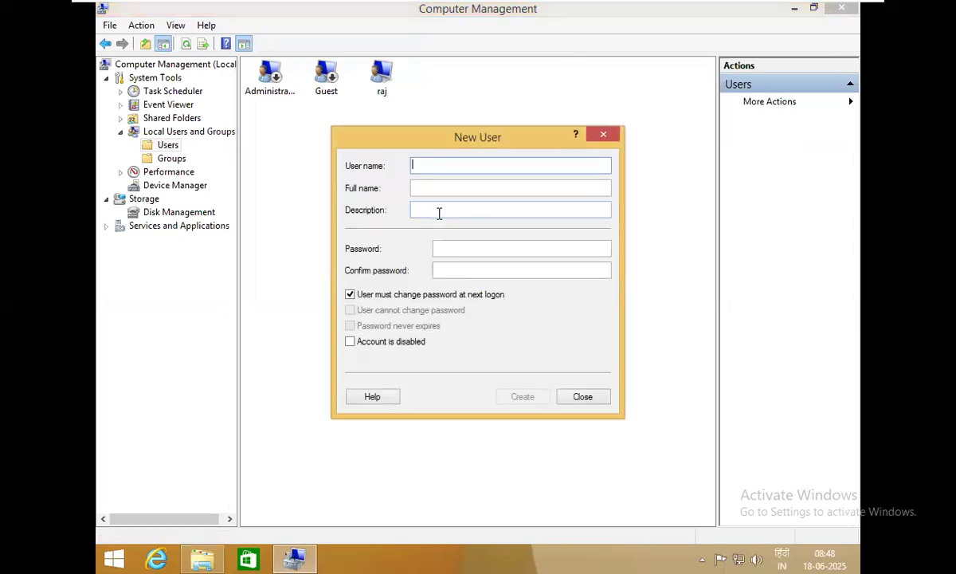
text(ram)
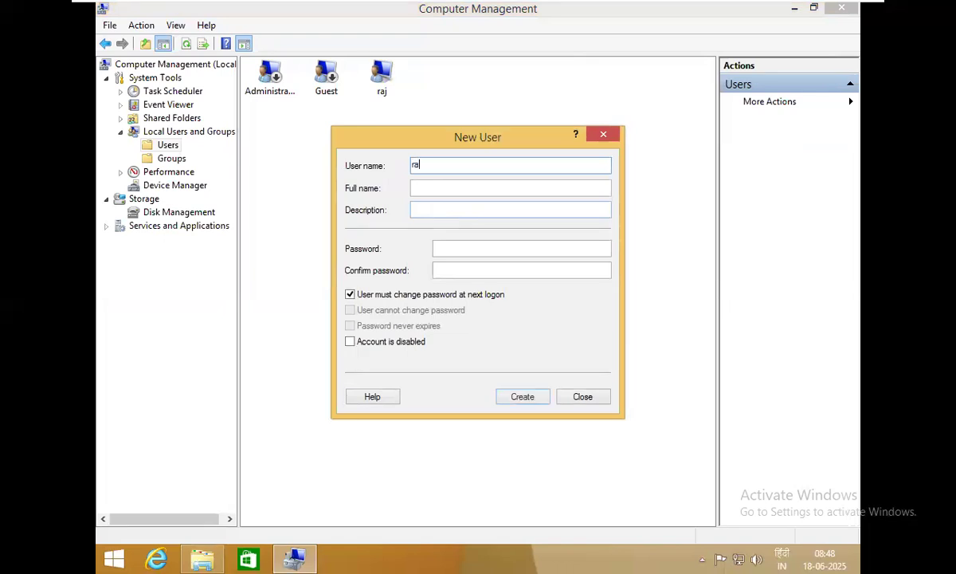
key(Tab)
key(Tab)
key(Tab)
text(123)
key(Tab)
text(123)
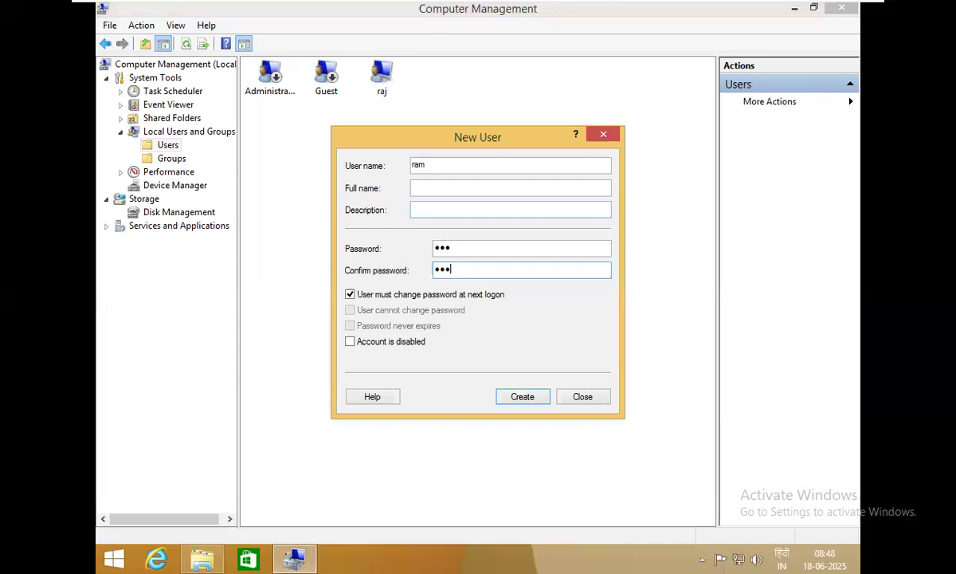
key(Tab)
key(space)
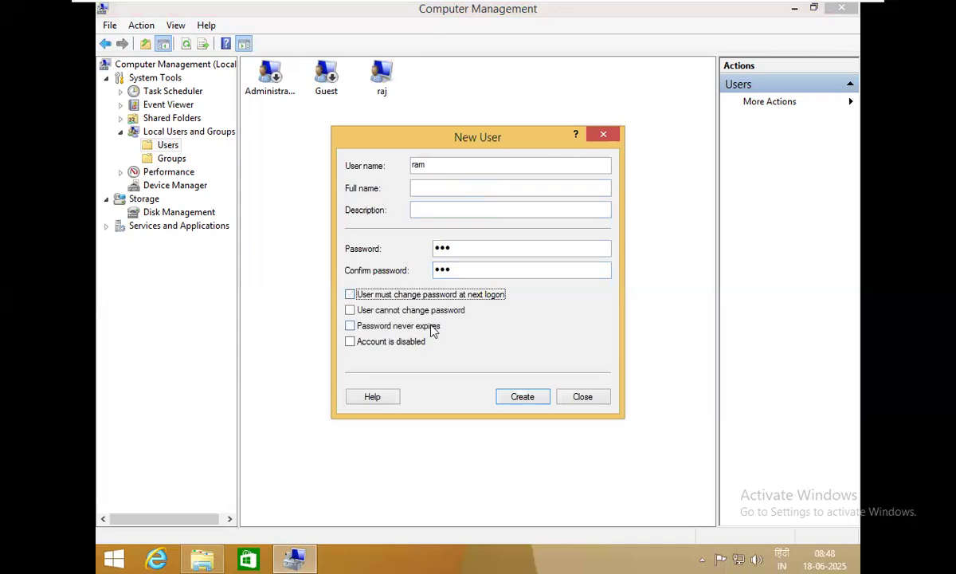
click(431, 326)
click(512, 396)
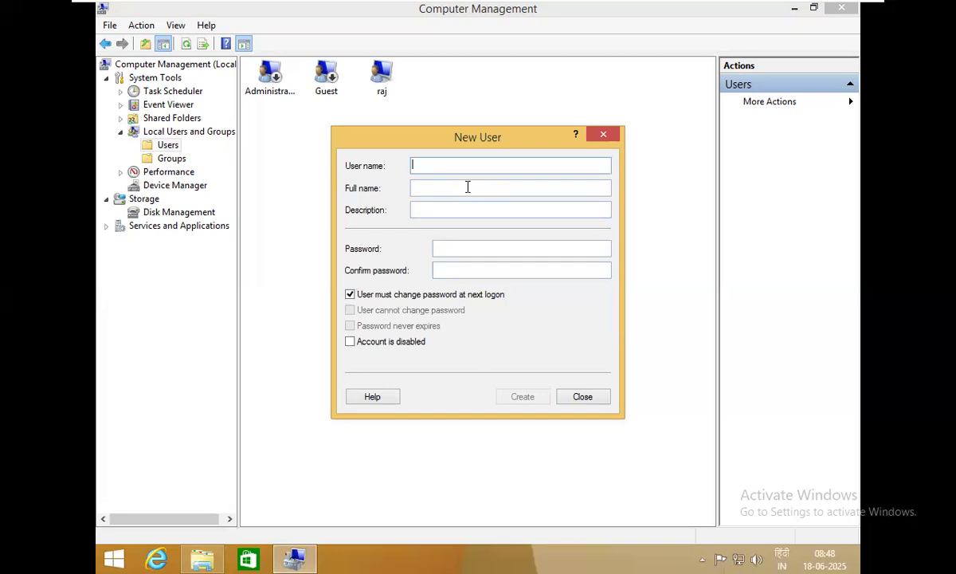
Create local user seeta with the same password settings, then close the New User dialog
text(seeta)
key(Tab)
key(Tab)
key(Tab)
text(123)
key(Tab)
text(123)
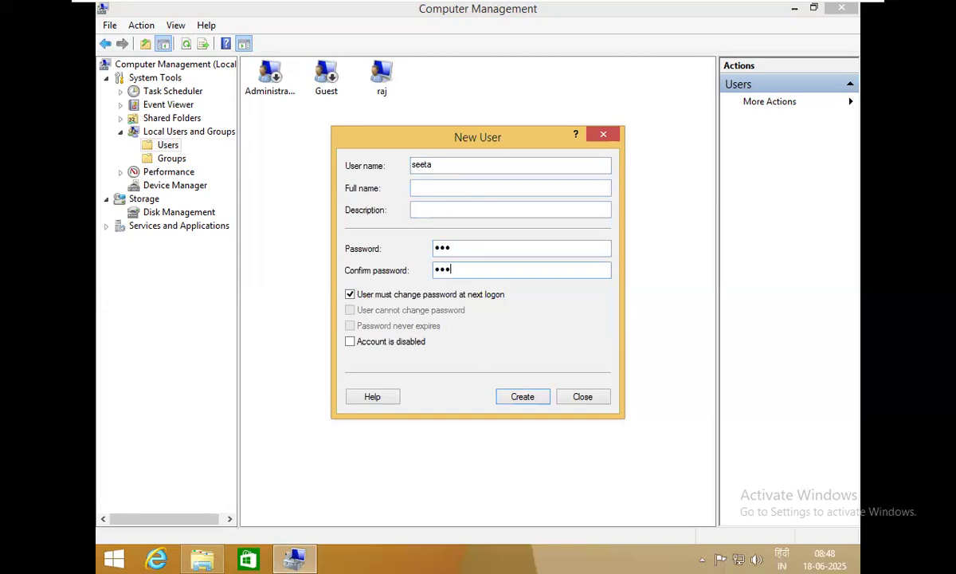
click(457, 296)
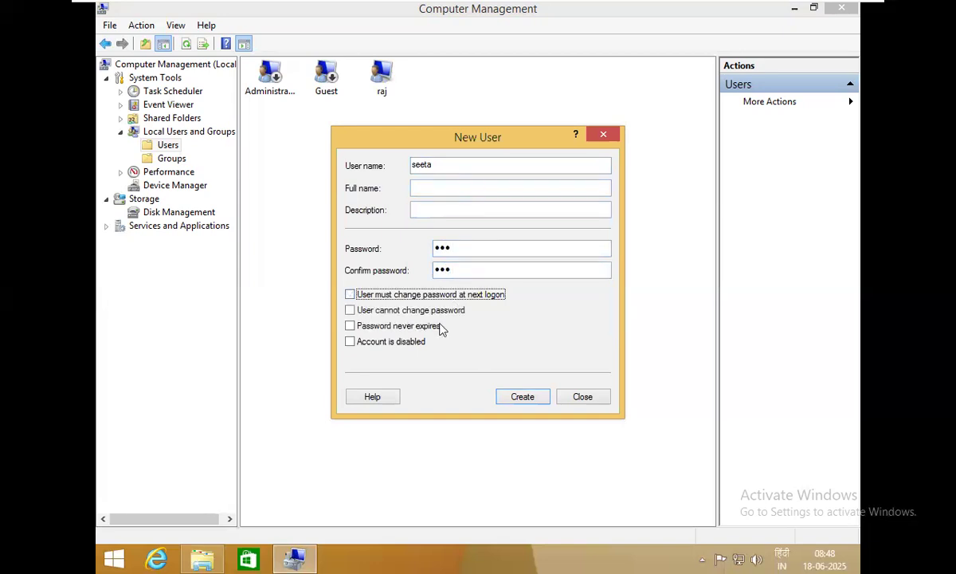
click(440, 326)
click(517, 401)
click(580, 397)
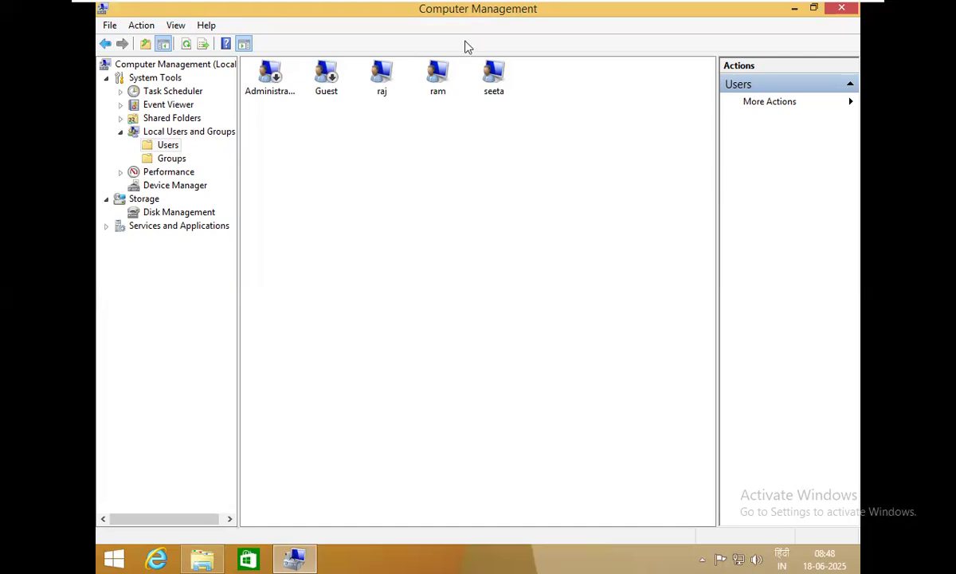
Open ram's account Properties on the Member Of tab
click(450, 79)
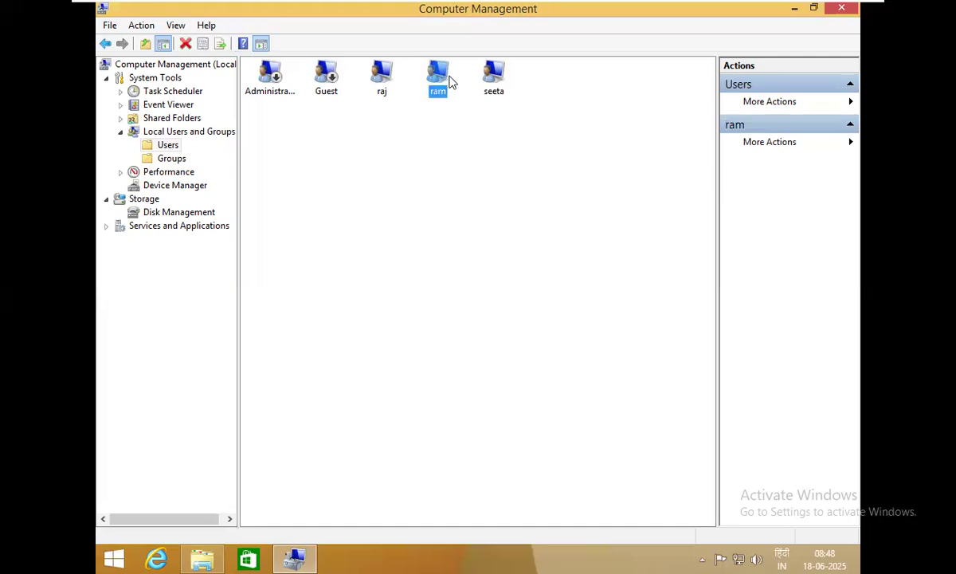
right_click(435, 85)
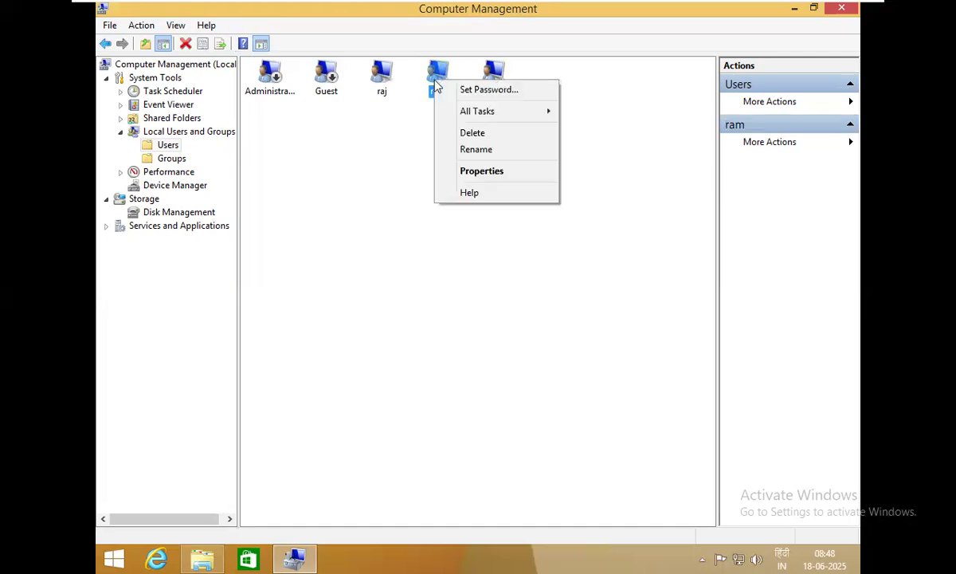
click(500, 177)
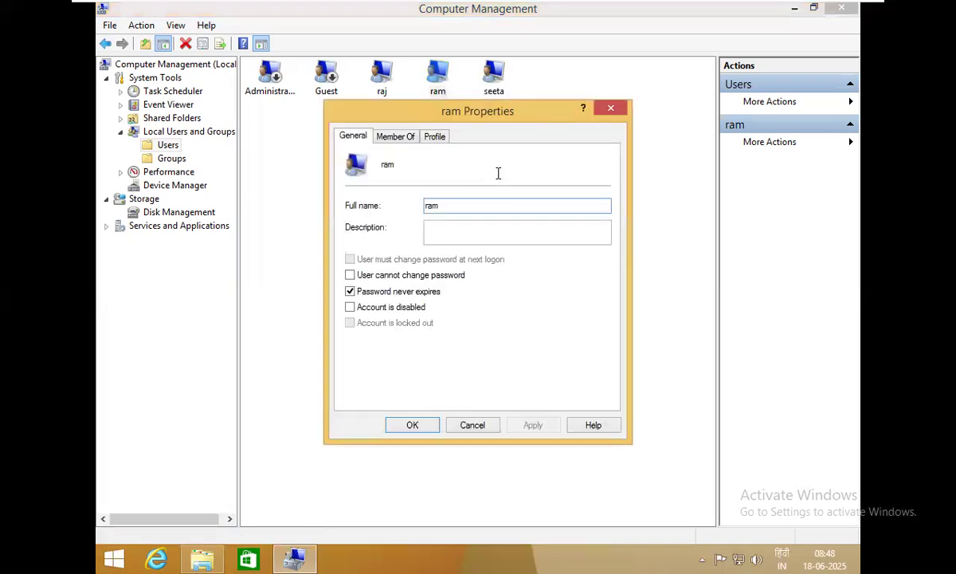
click(395, 137)
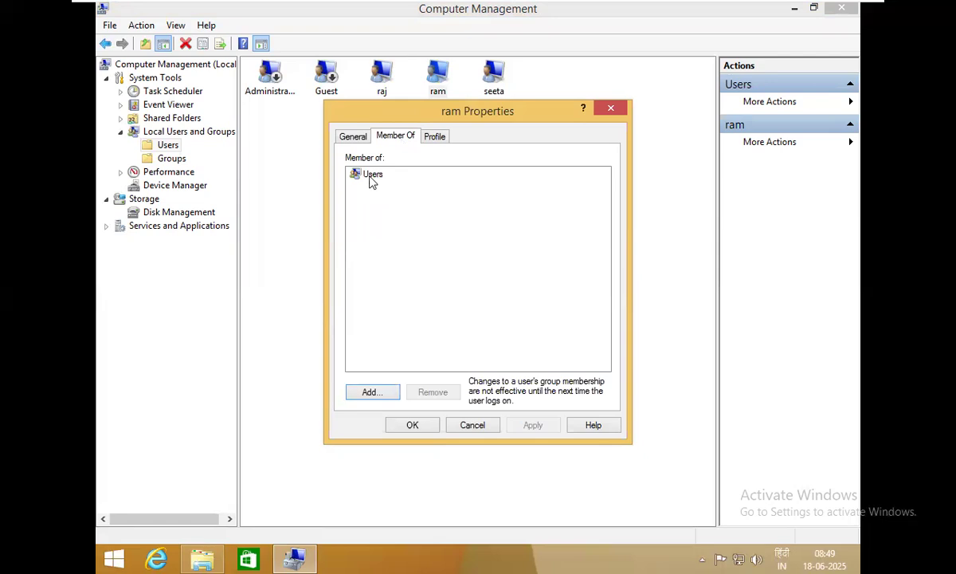
Find and add the Administrators group to ram's memberships, then confirm with OK
click(371, 392)
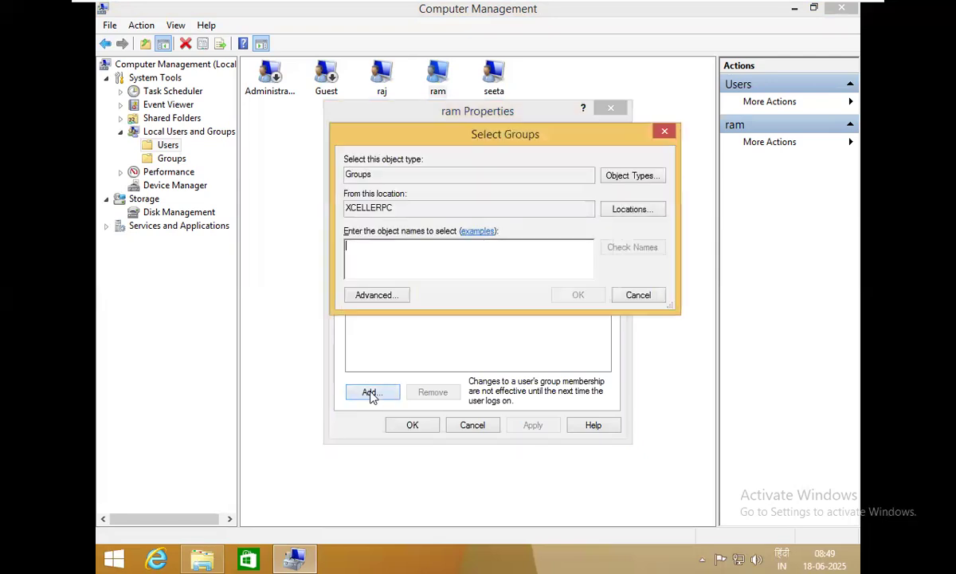
click(380, 295)
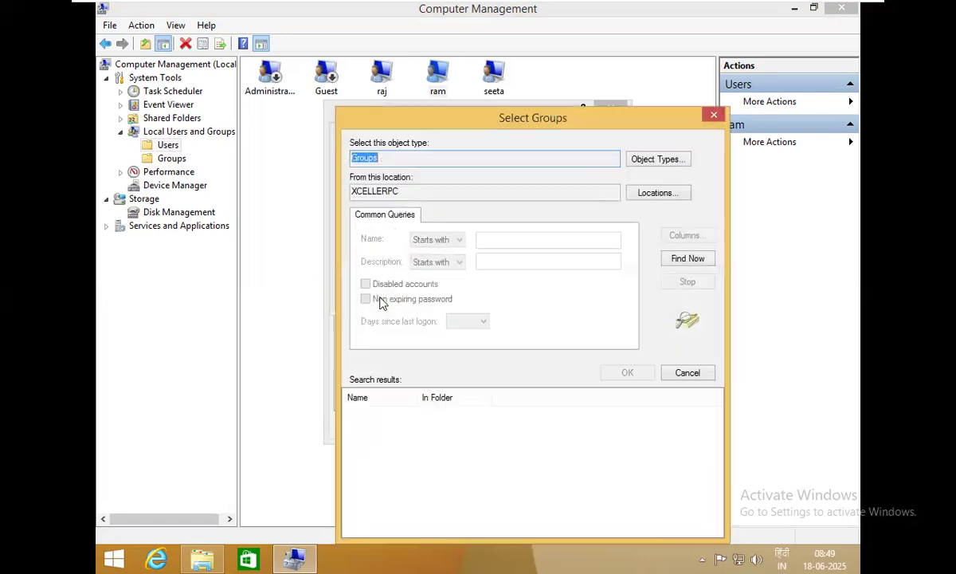
click(689, 263)
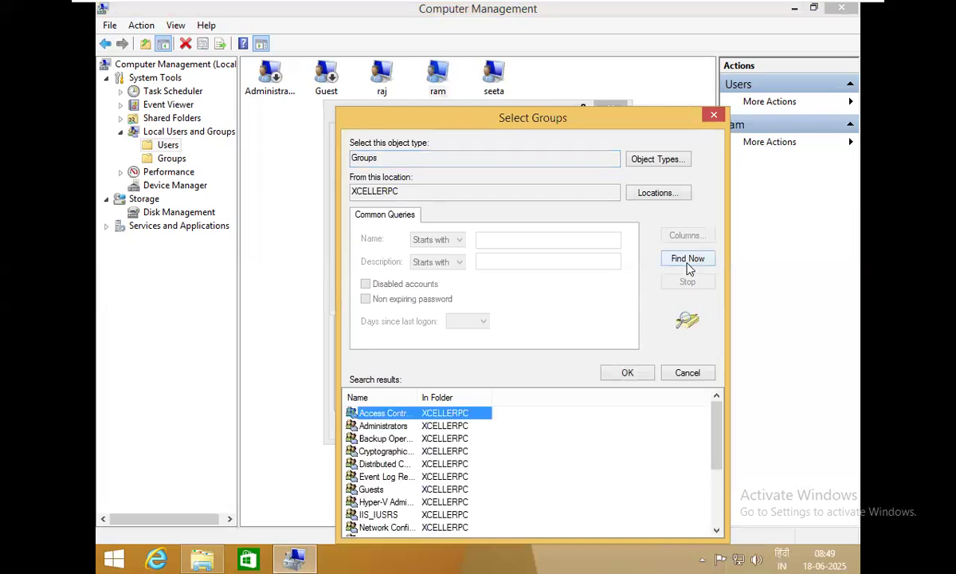
click(390, 429)
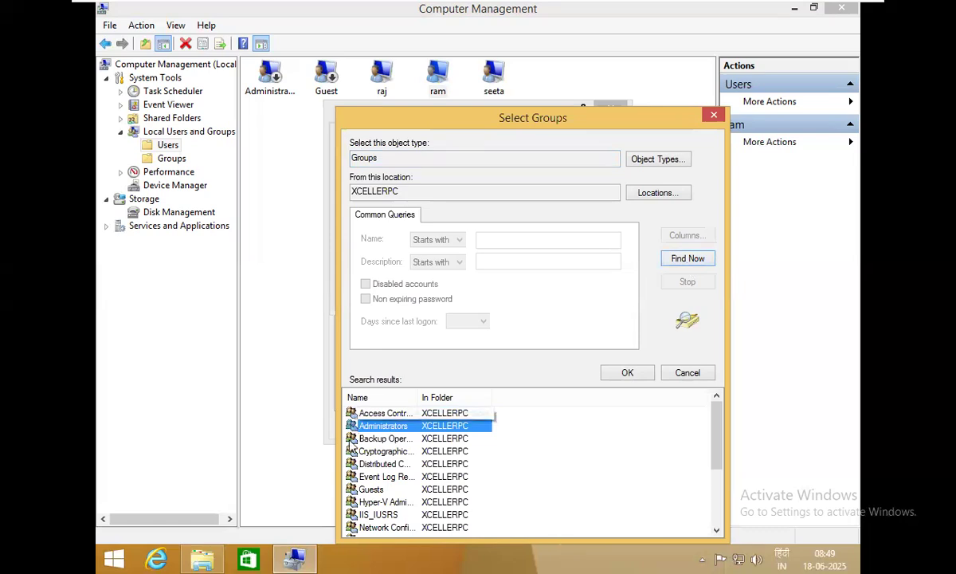
scroll(367, 486, down, 3)
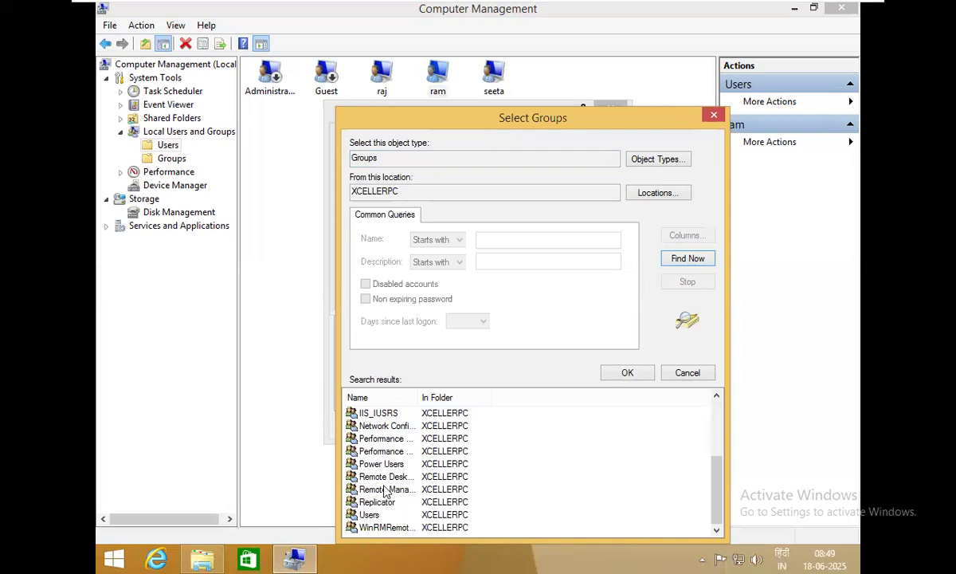
scroll(383, 446, up, 3)
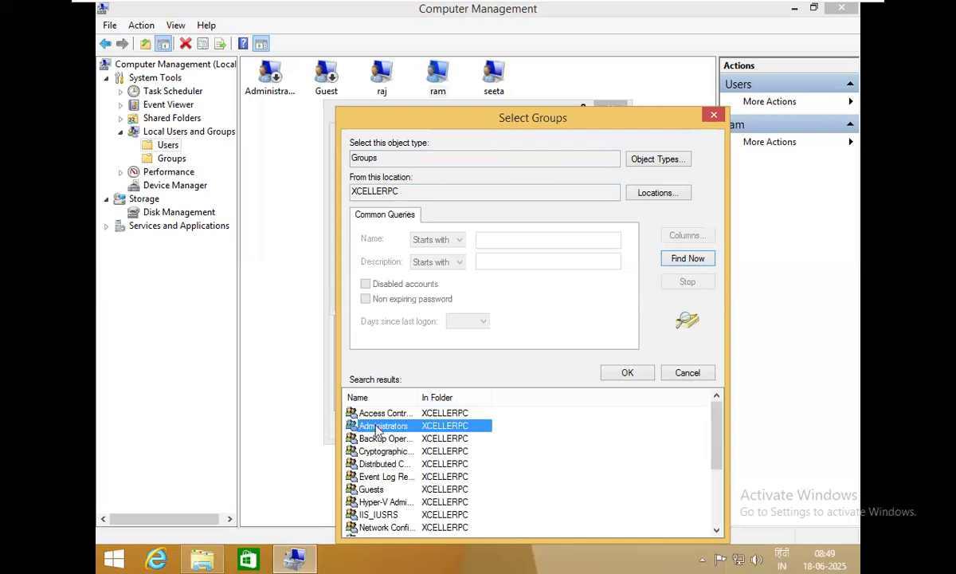
click(613, 378)
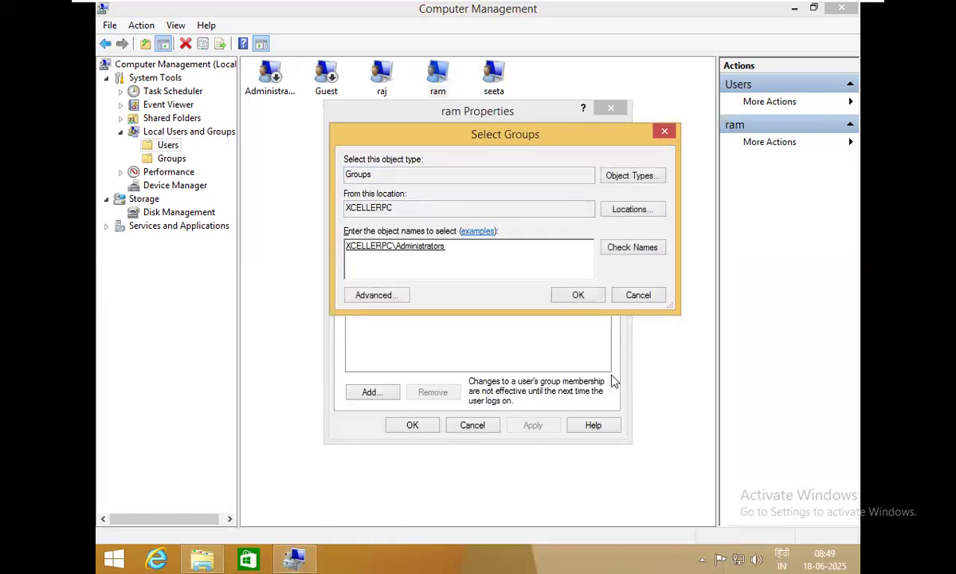
click(579, 297)
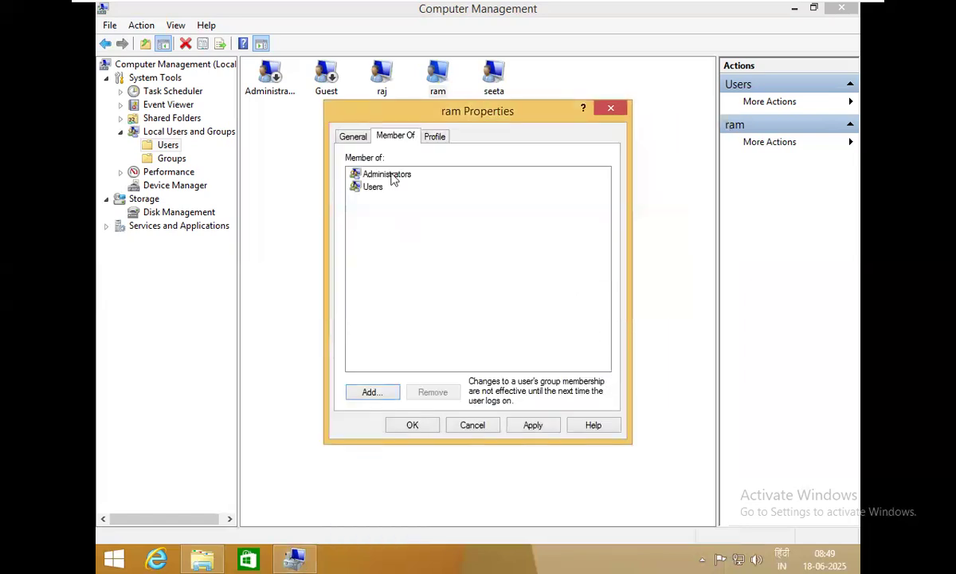
click(385, 174)
click(413, 425)
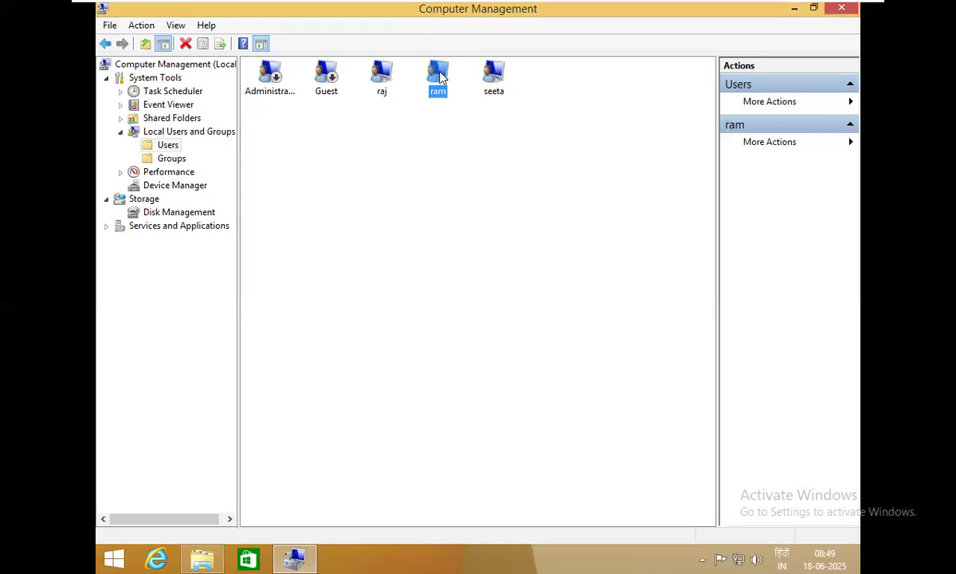
Show the Groups folder and select Administrators, briefly switching to Users and back
click(165, 160)
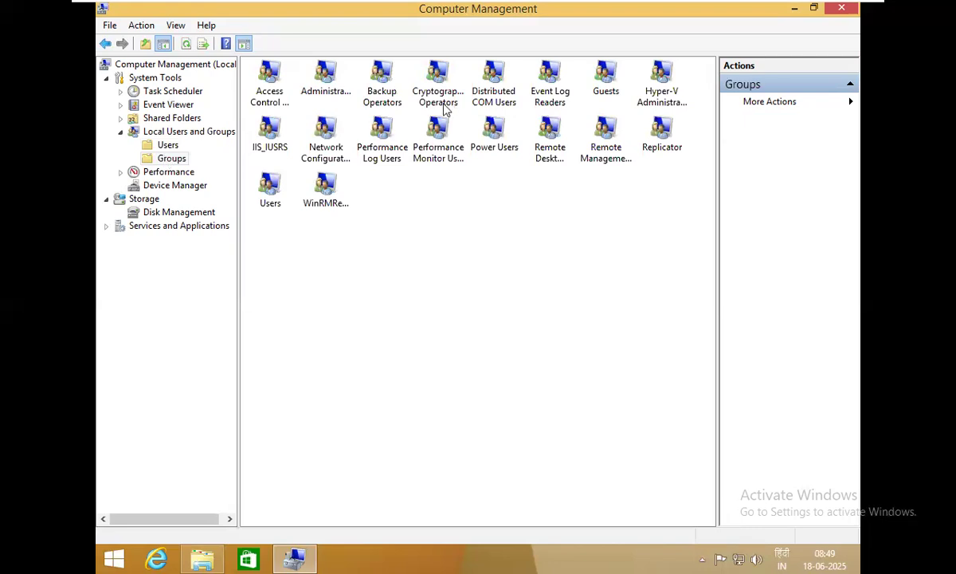
click(305, 85)
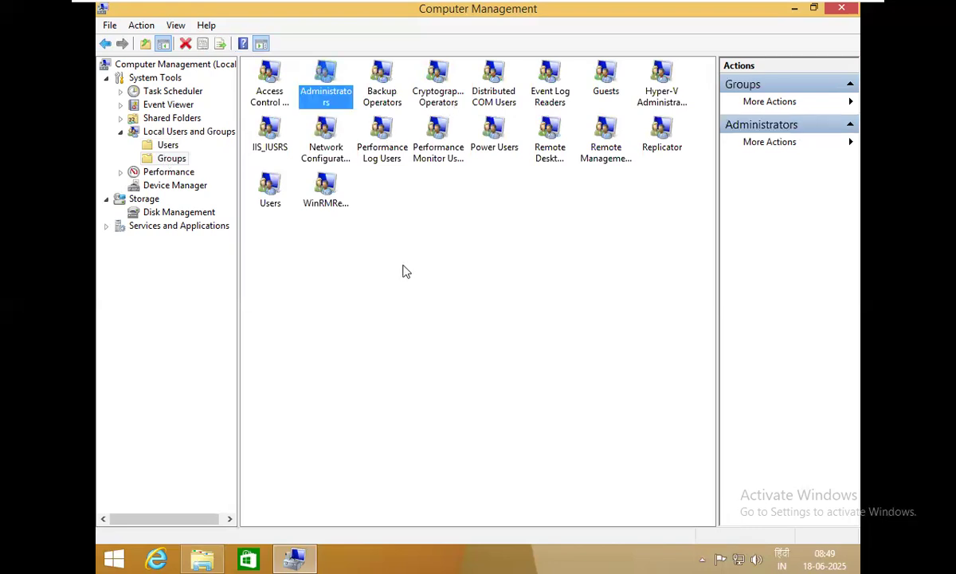
click(162, 144)
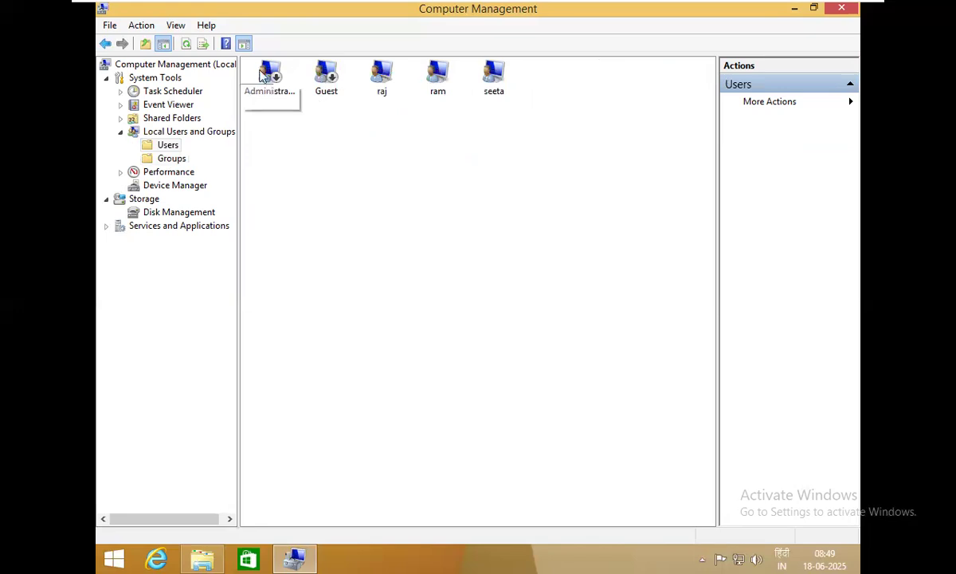
click(166, 157)
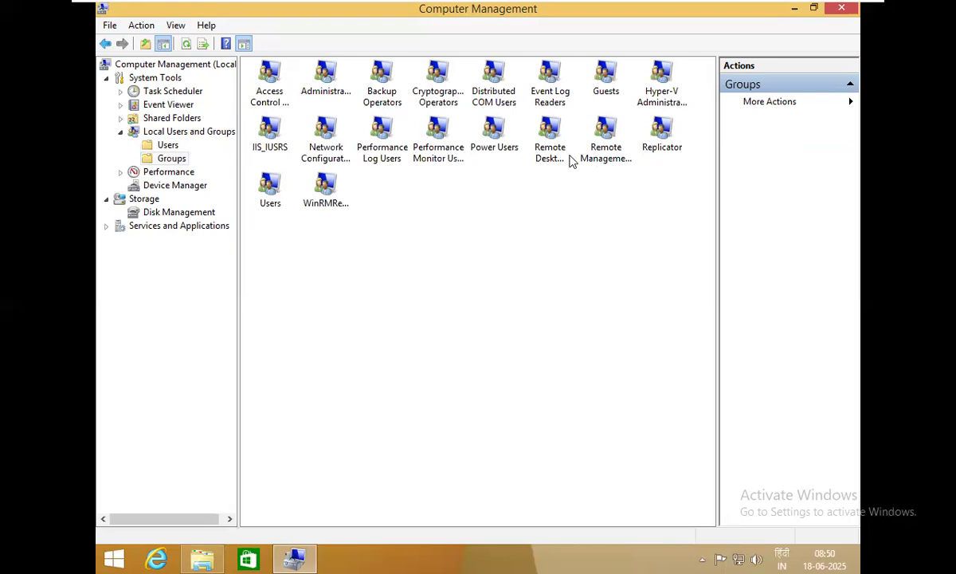
click(326, 89)
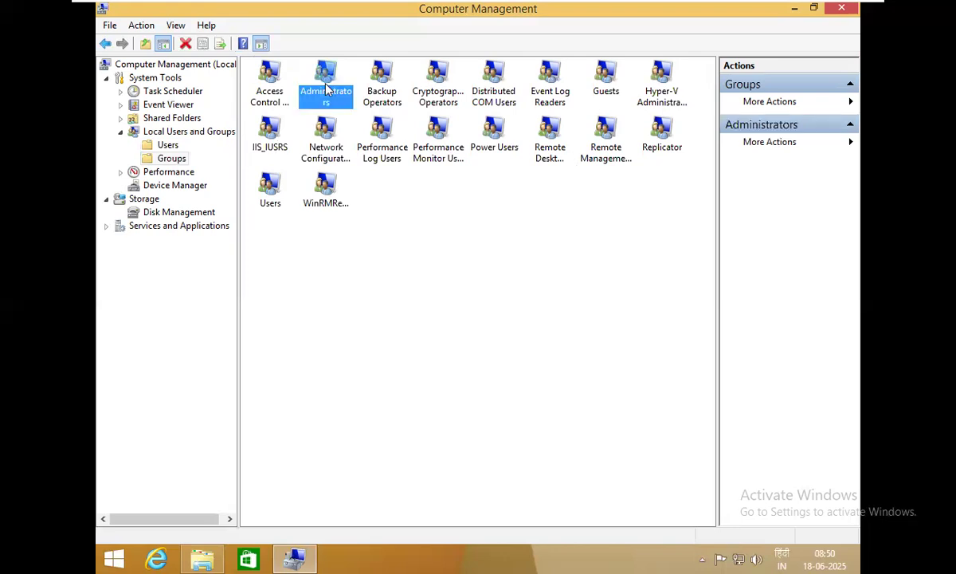
right_click(327, 89)
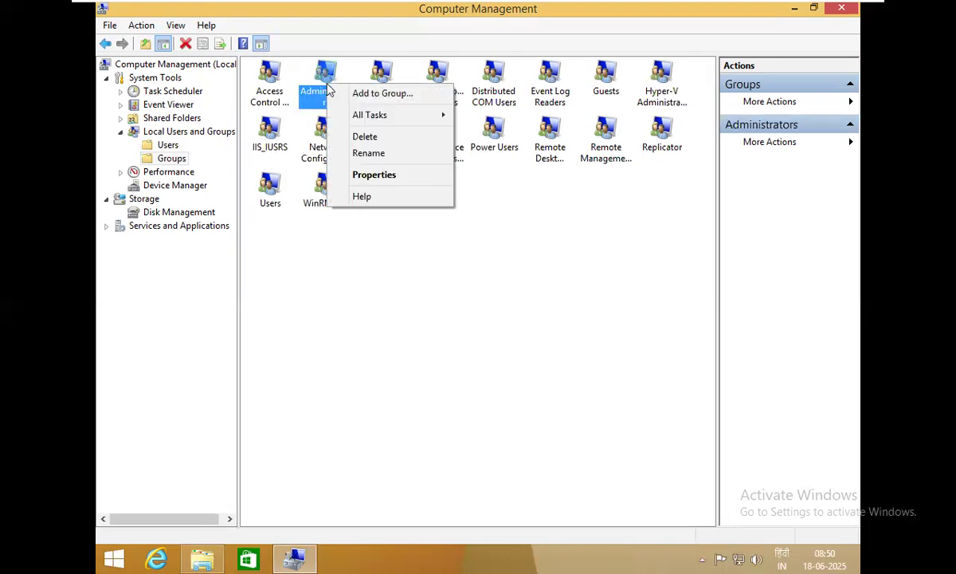
click(389, 179)
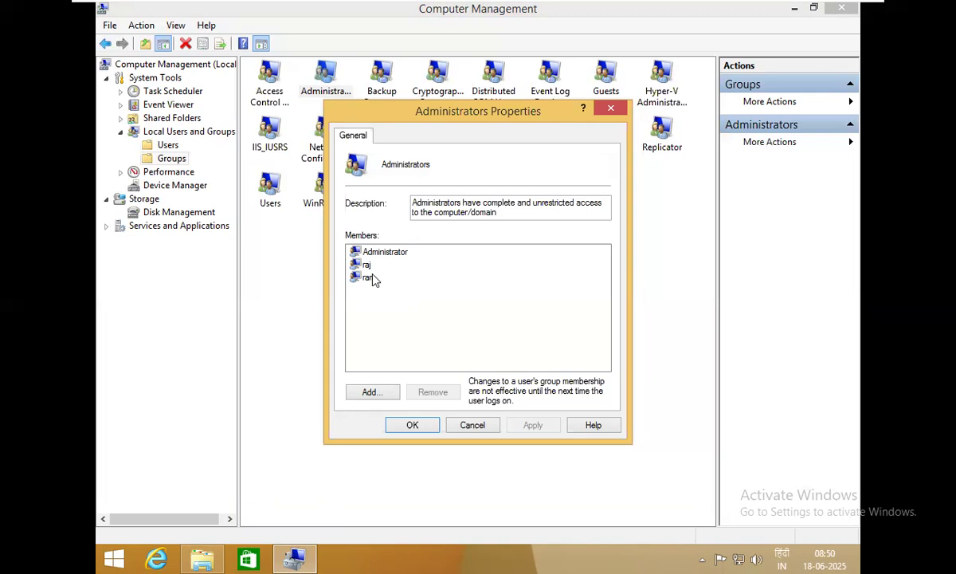
click(473, 428)
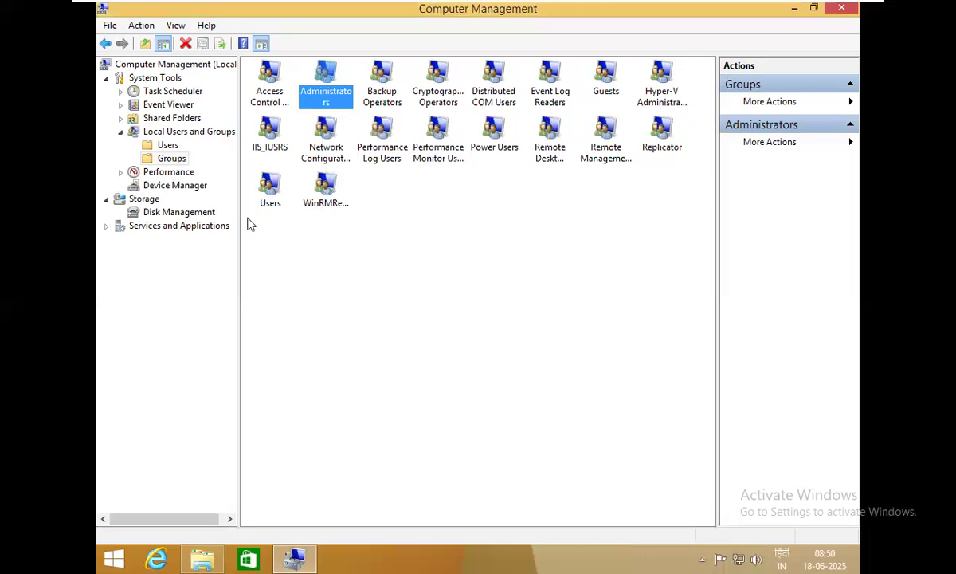
click(169, 145)
right_click(391, 193)
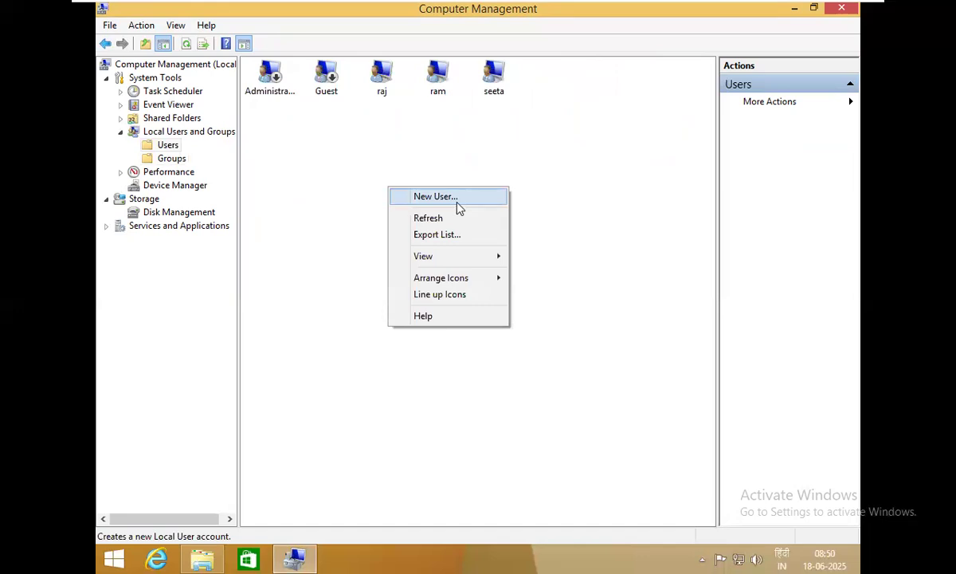
click(455, 96)
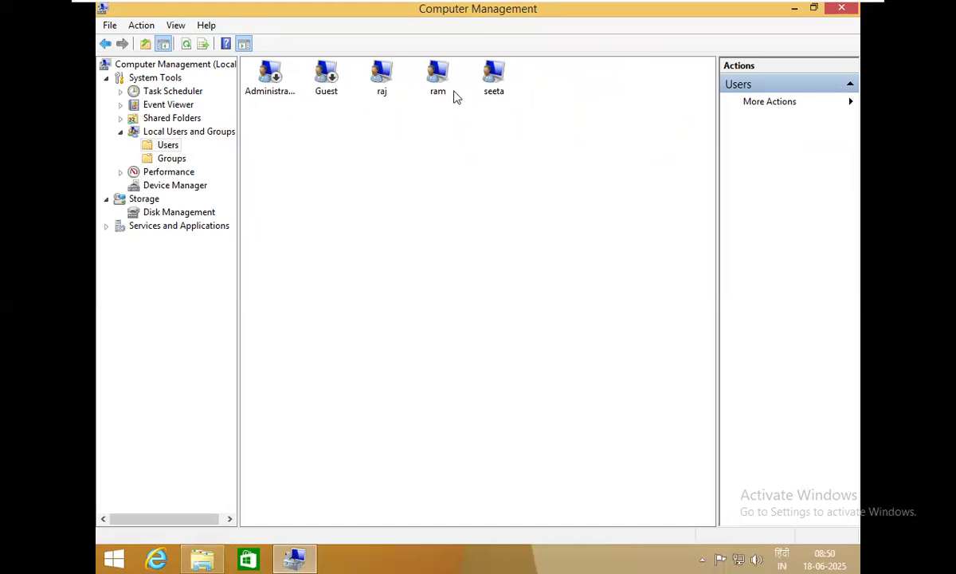
click(438, 92)
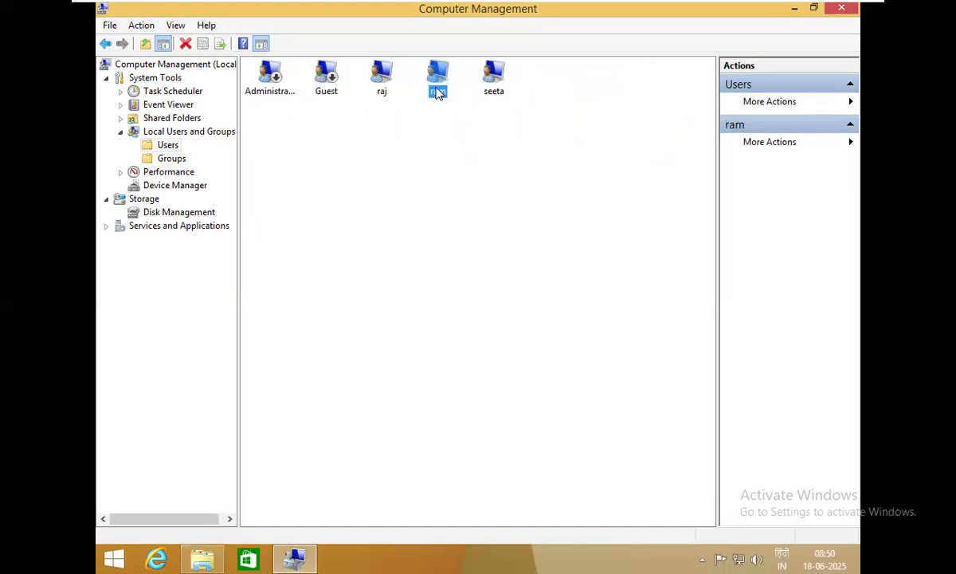
click(366, 95)
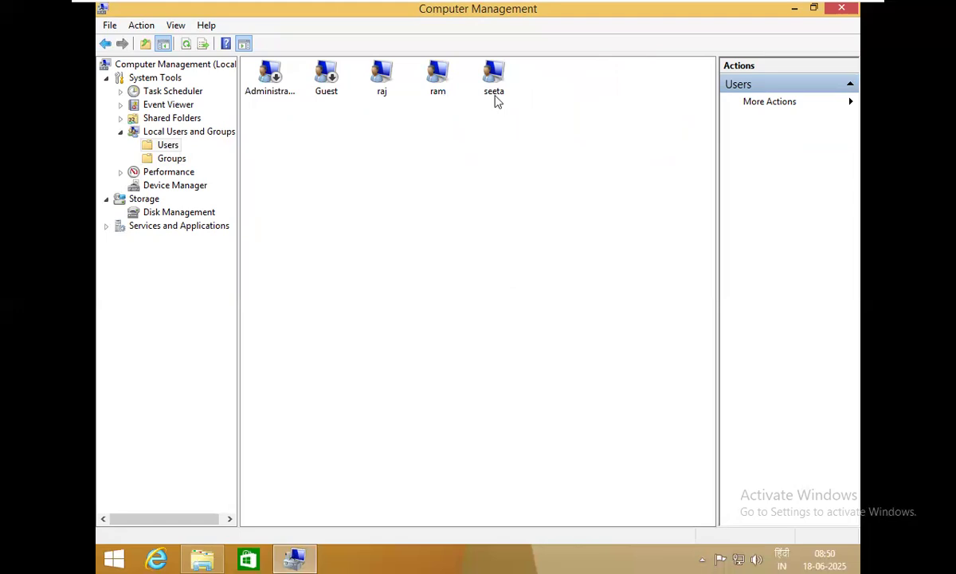
click(172, 158)
Start a new group named 'sale' and search all users to add as members
right_click(443, 268)
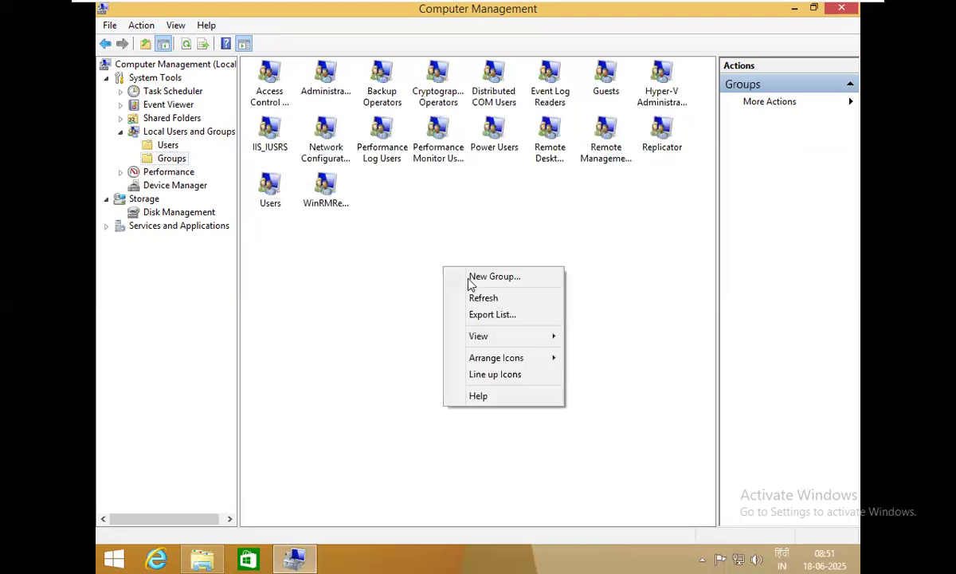
click(528, 280)
text(sale)
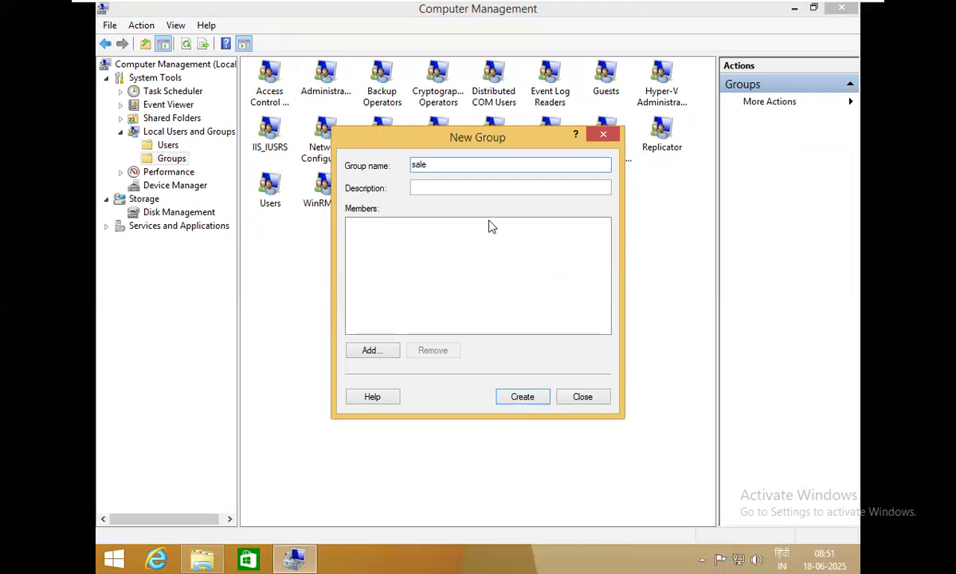
click(392, 354)
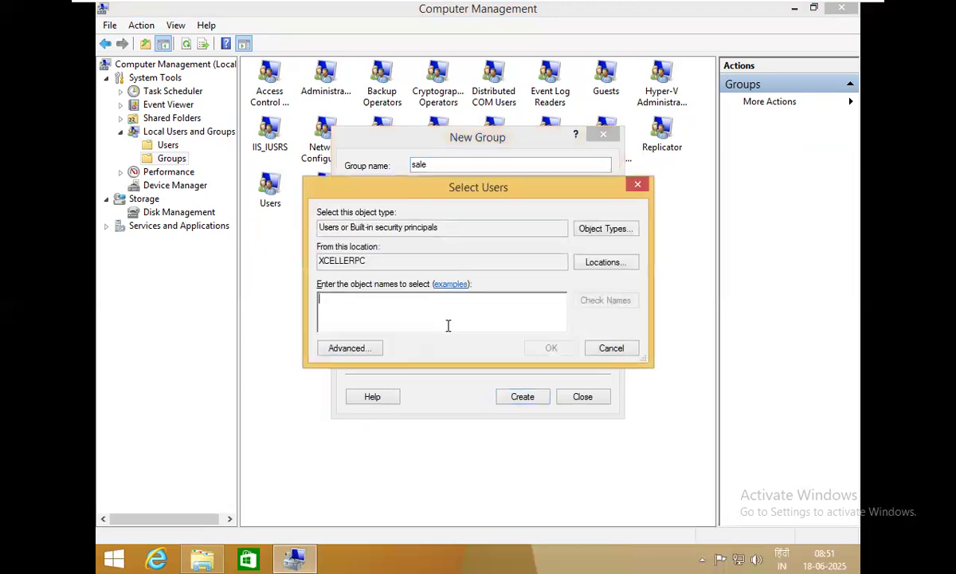
click(354, 350)
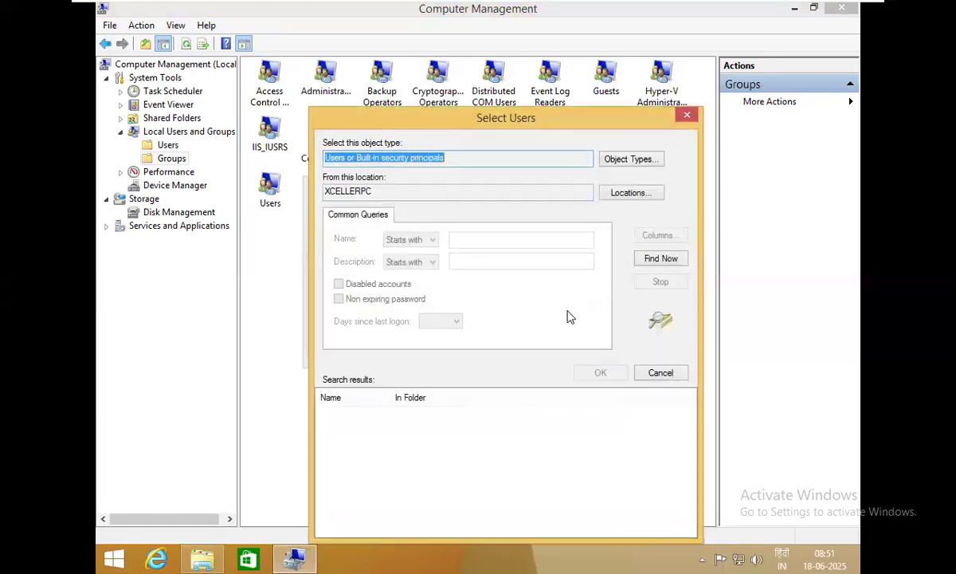
click(645, 261)
Pick ram as the member, create the sale group, close the dialog and select sale
click(354, 501)
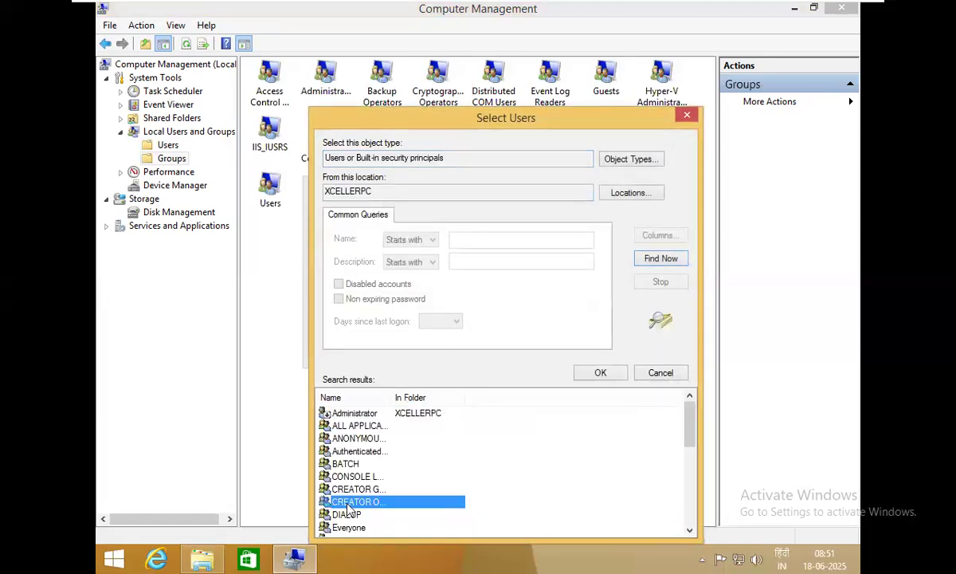
scroll(350, 478, down, 5)
click(335, 451)
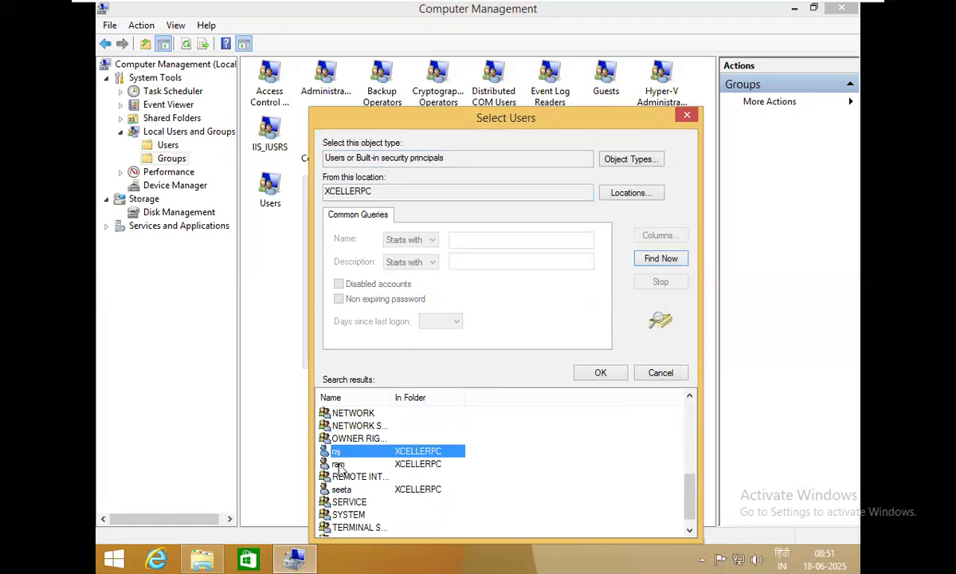
click(337, 464)
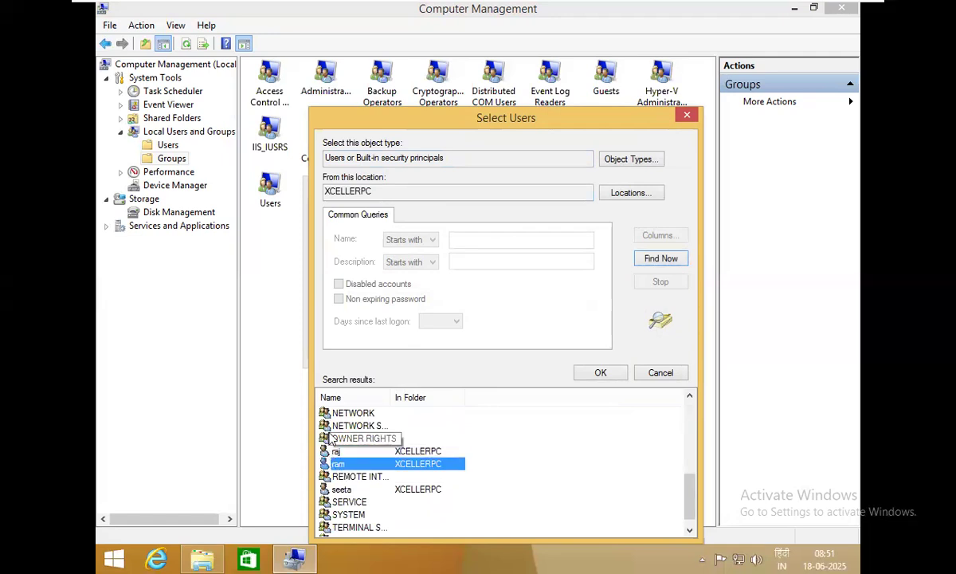
click(601, 373)
click(530, 344)
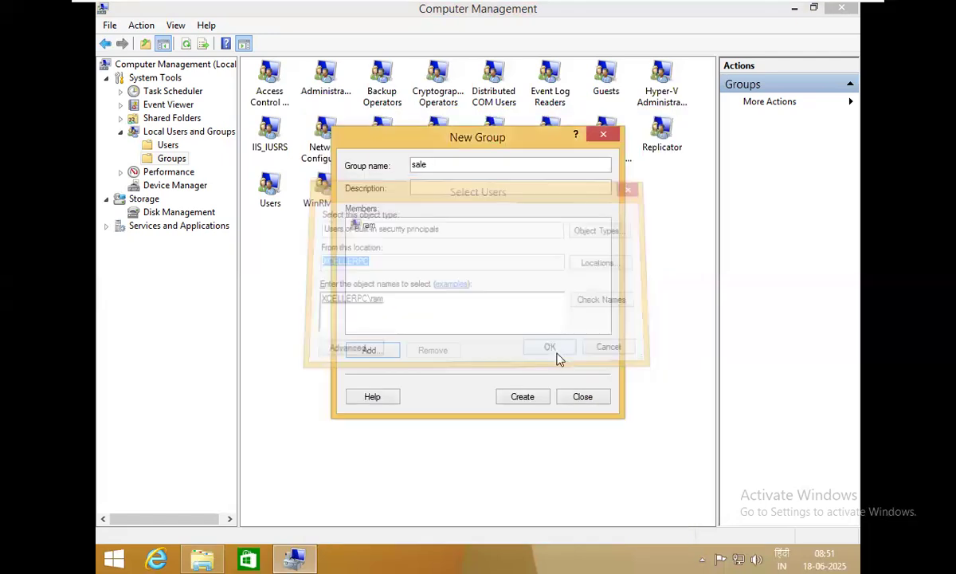
click(522, 398)
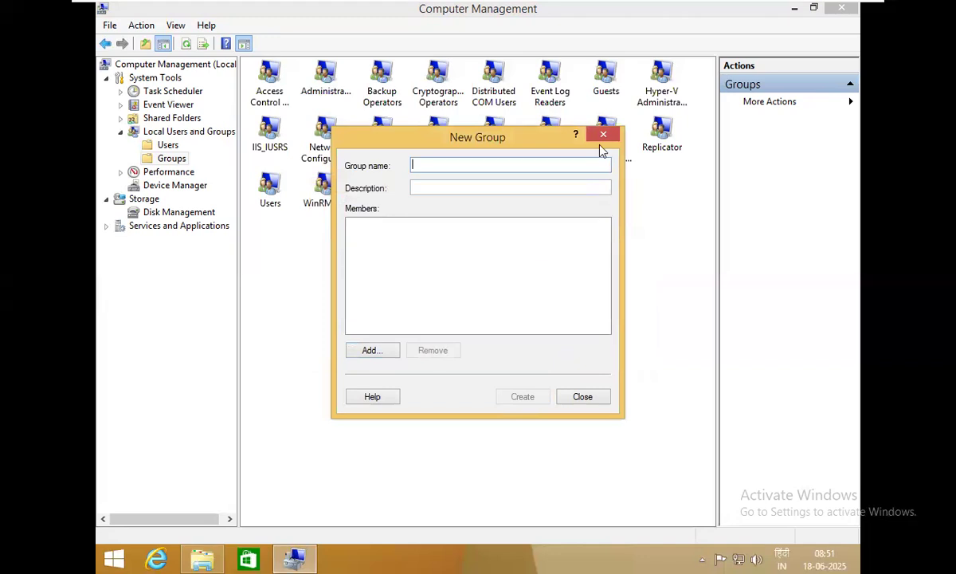
click(603, 134)
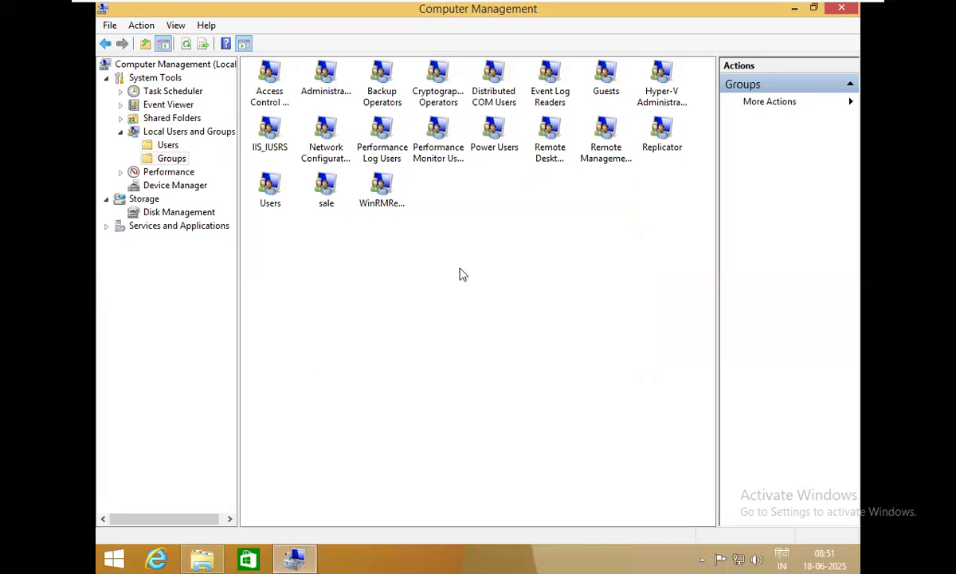
click(326, 195)
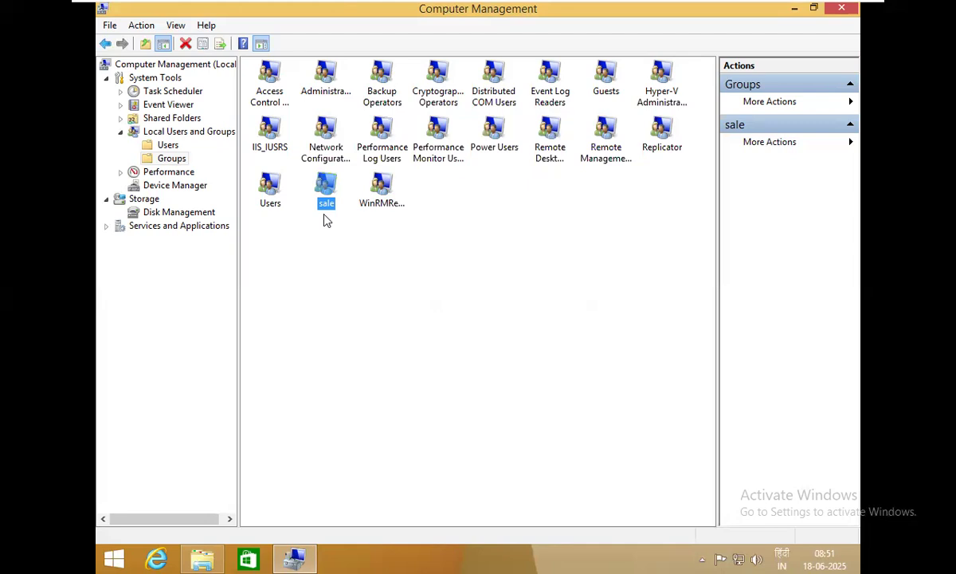
Reselect the sale group, then return to the Users folder in the left tree
click(346, 284)
click(330, 197)
click(168, 145)
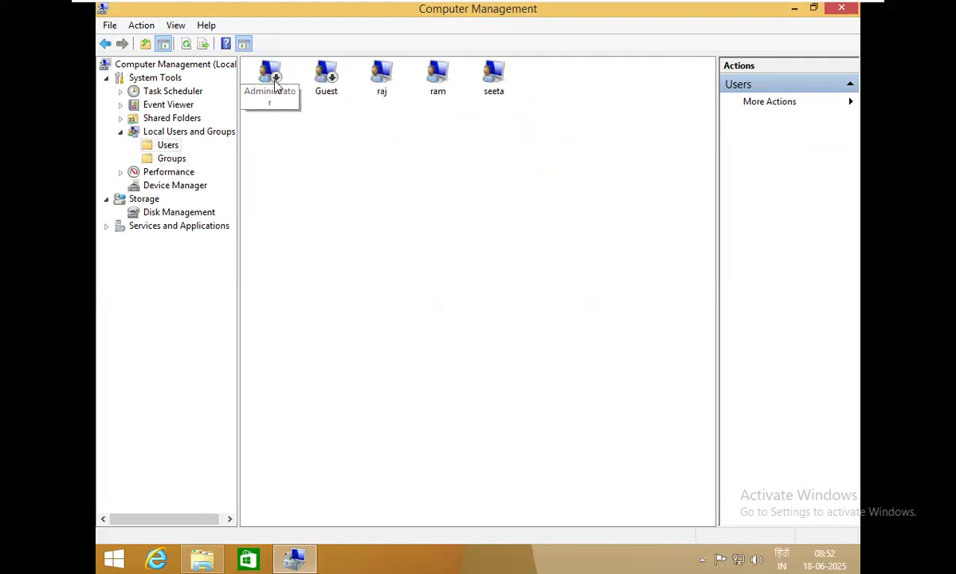
Enable the built-in Administrator account by unchecking 'Account is disabled'
right_click(271, 86)
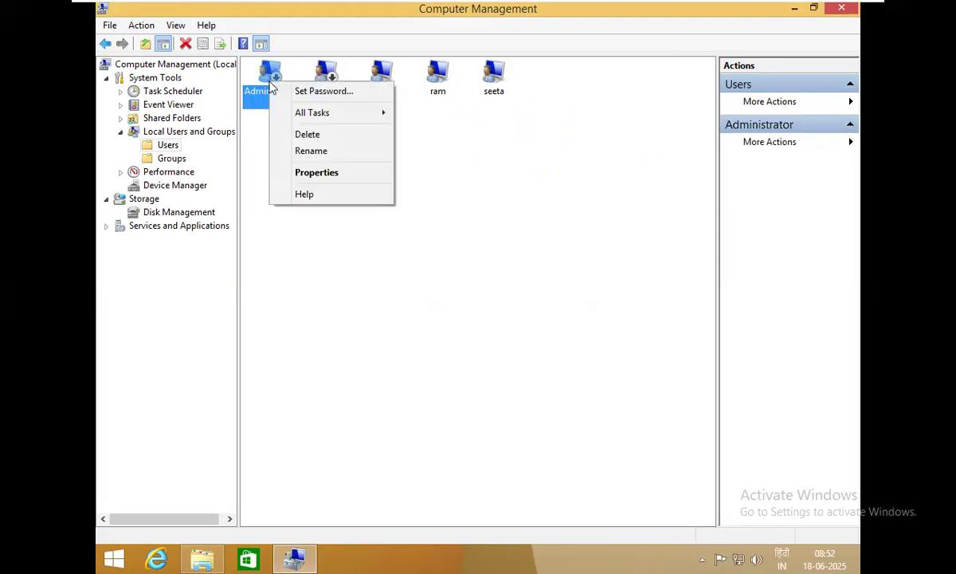
click(344, 173)
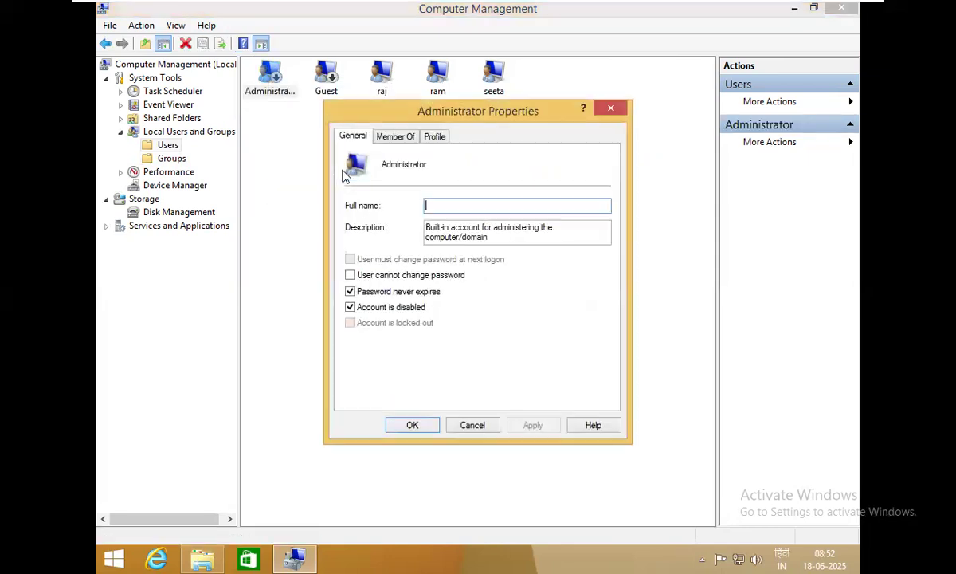
click(368, 308)
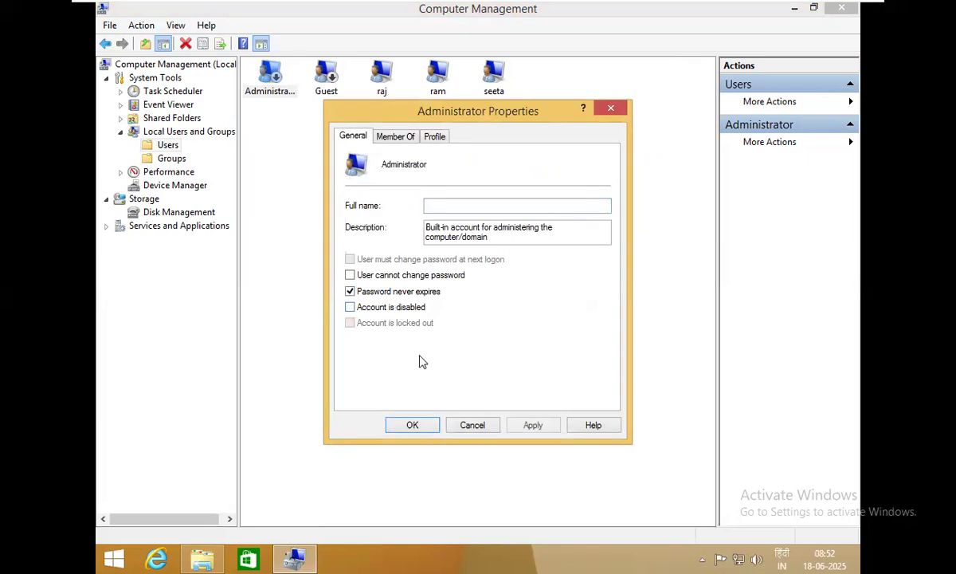
click(412, 425)
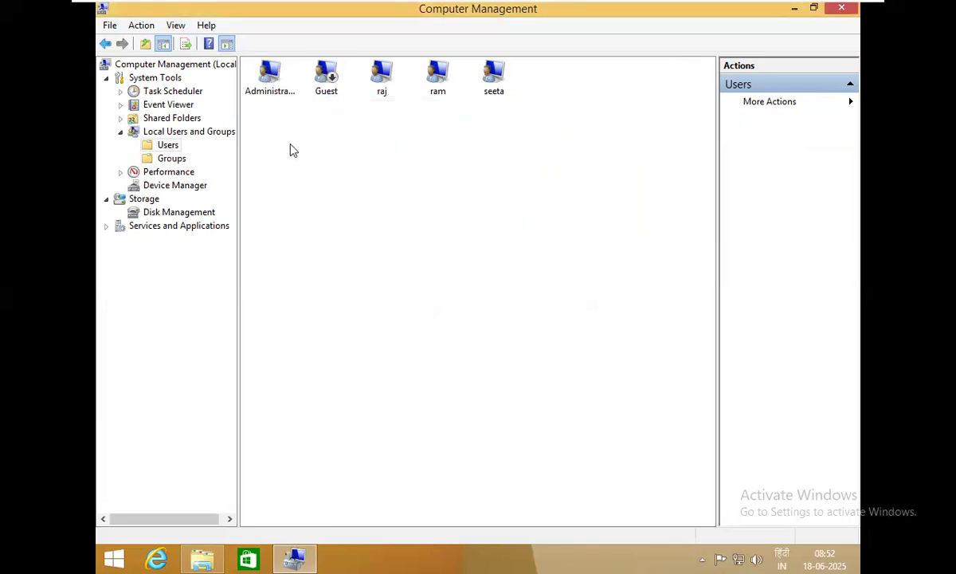
Disable the ram account by checking 'Account is disabled' and saving
right_click(439, 78)
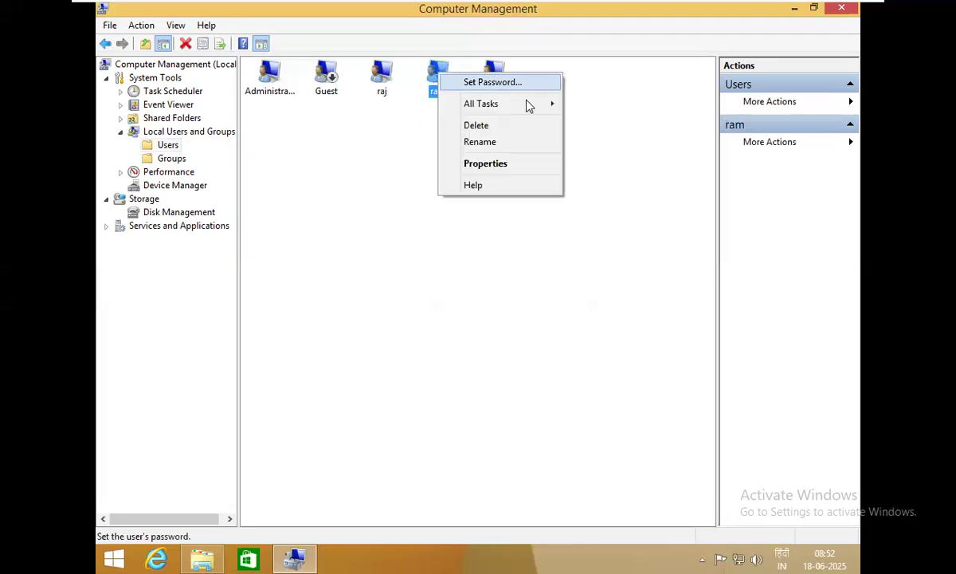
click(497, 170)
click(396, 307)
click(416, 425)
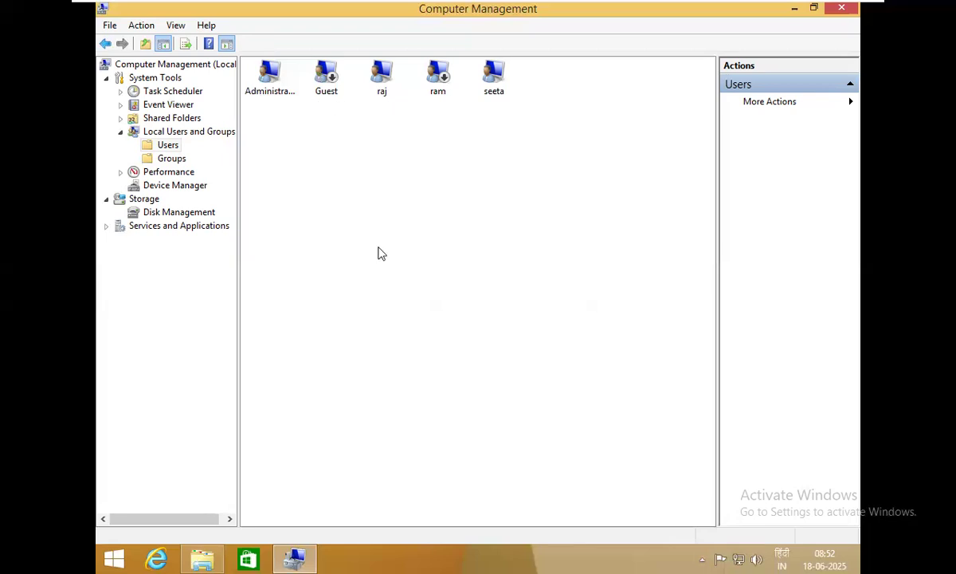
right_click(382, 80)
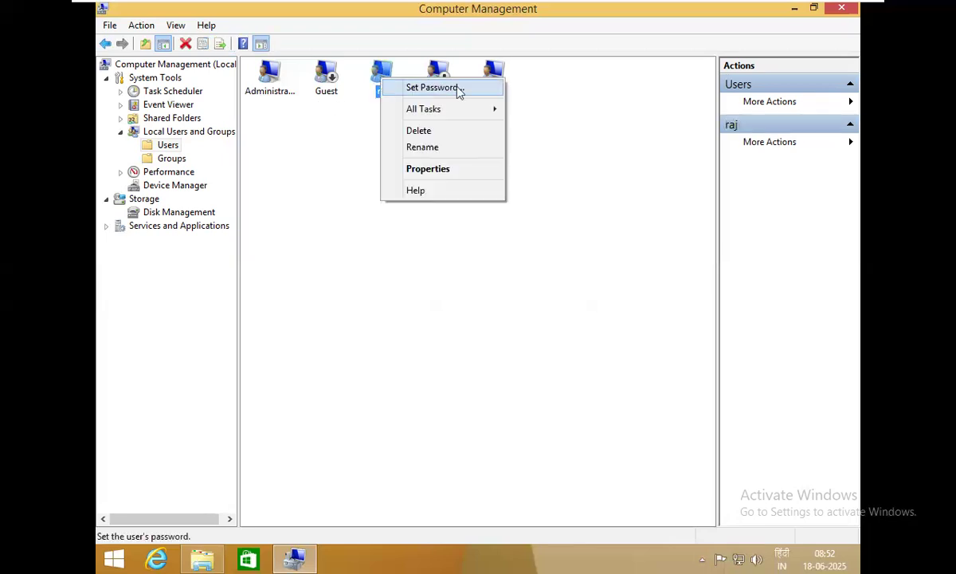
click(459, 90)
click(410, 348)
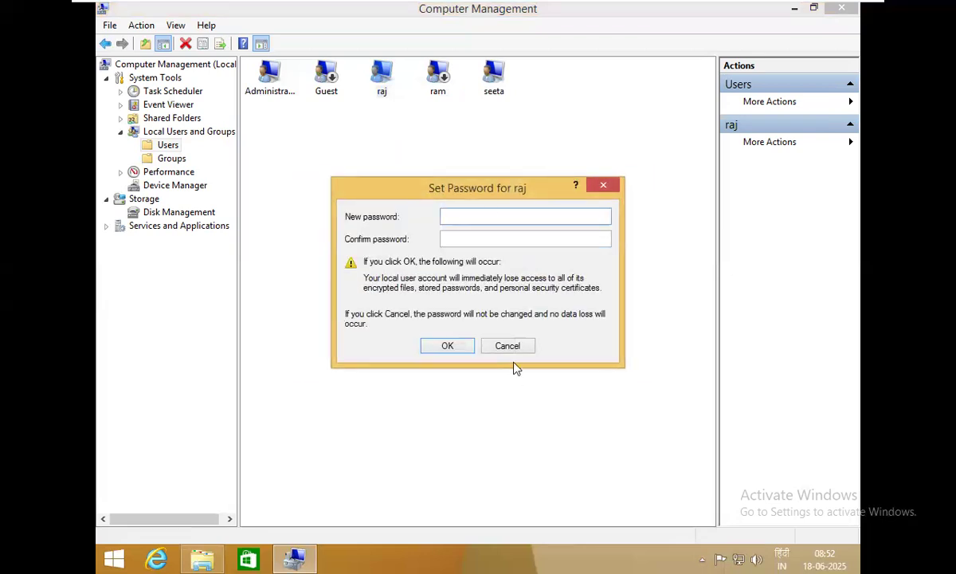
click(513, 349)
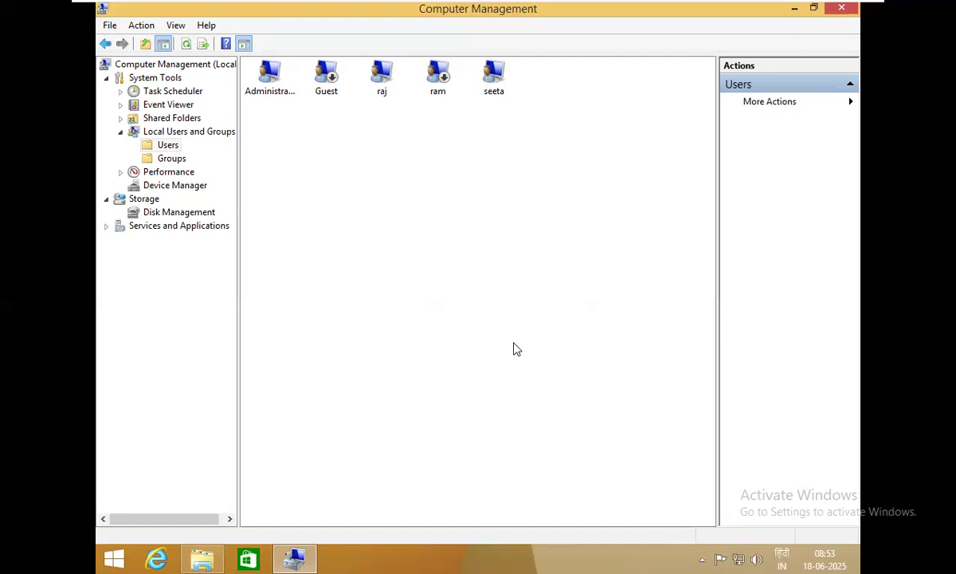
Close Computer Management and minimize the This PC window
click(841, 8)
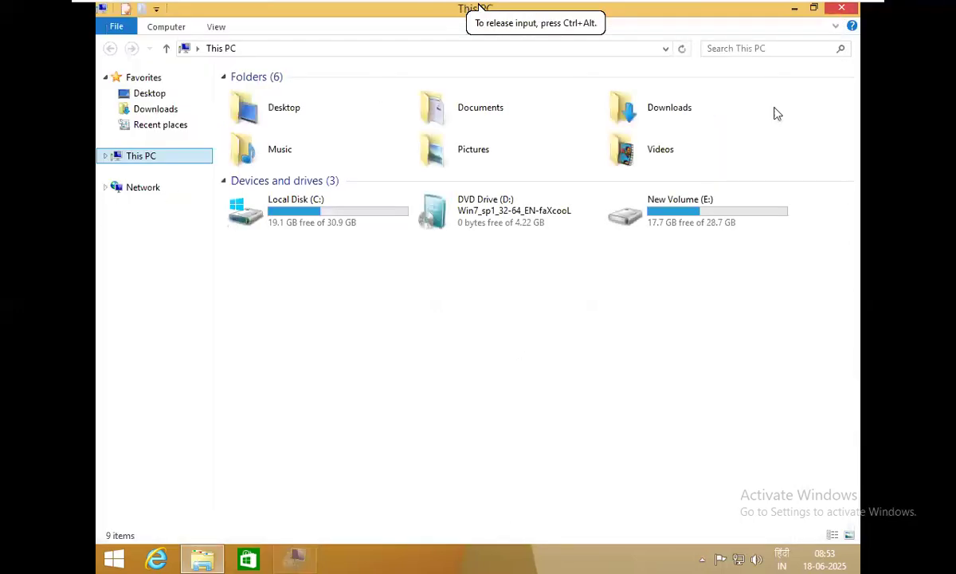
click(789, 8)
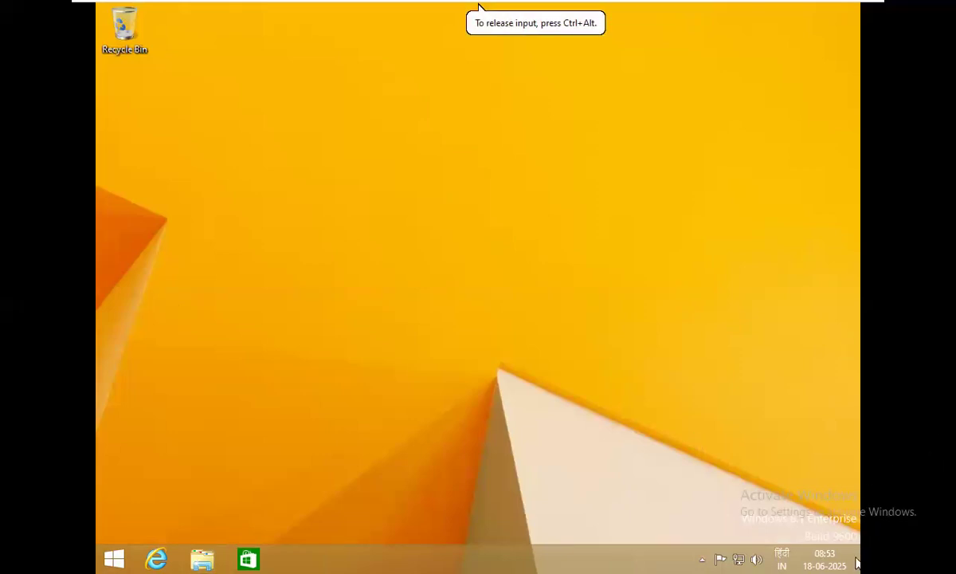
Open Control Panel from the Settings charm and maximize its window
mouse_move(857, 563)
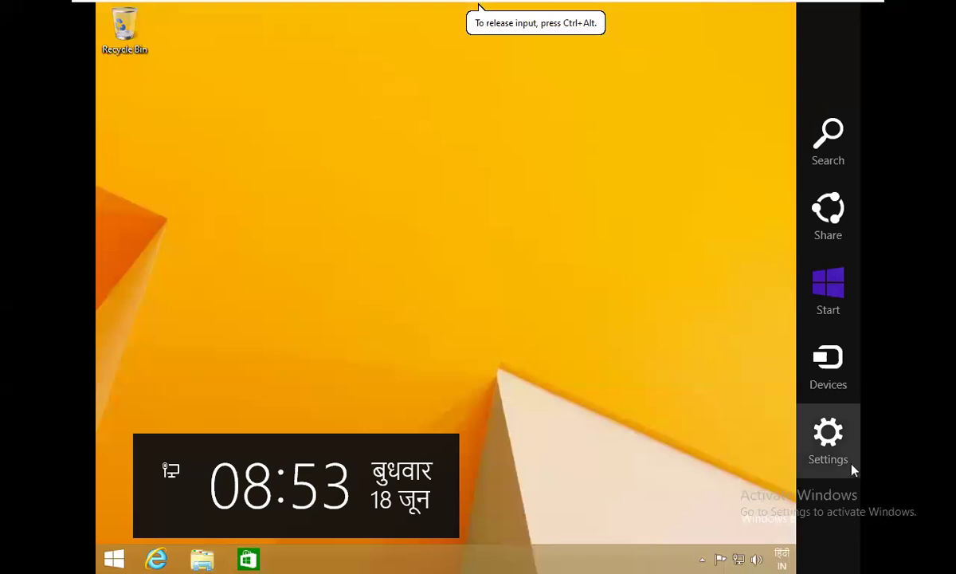
click(852, 470)
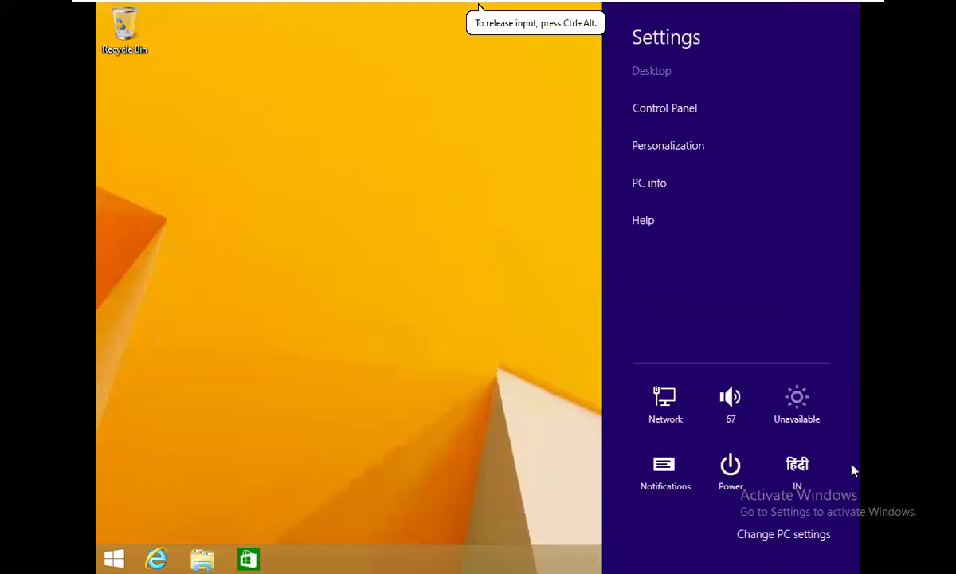
click(635, 111)
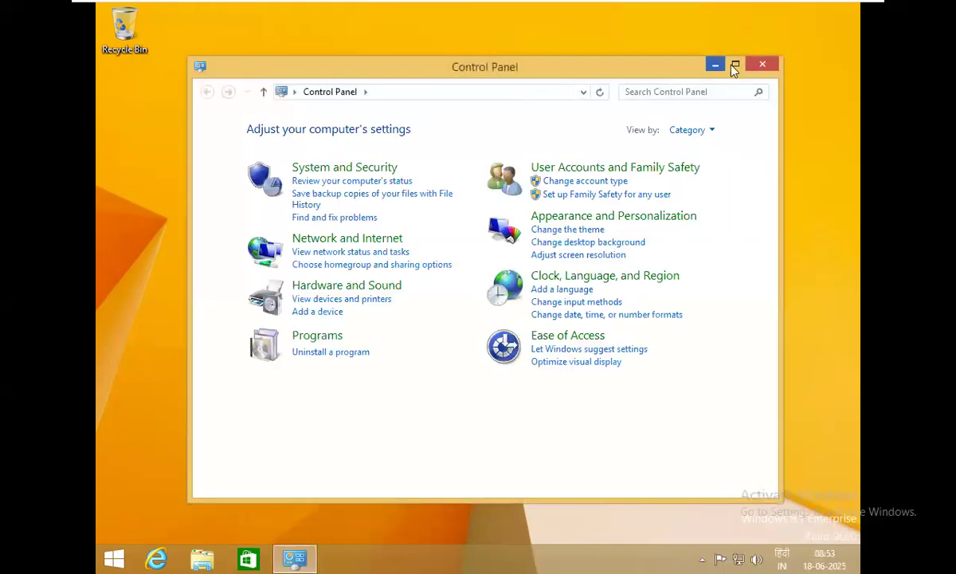
click(735, 64)
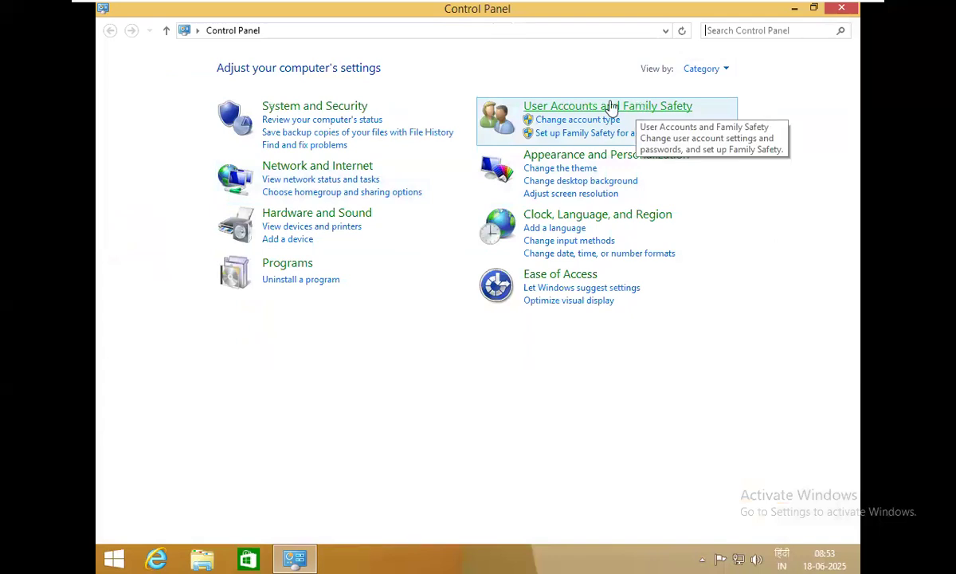
Go through User Accounts and Family Safety to Manage another account and pick seeta's tile
click(570, 106)
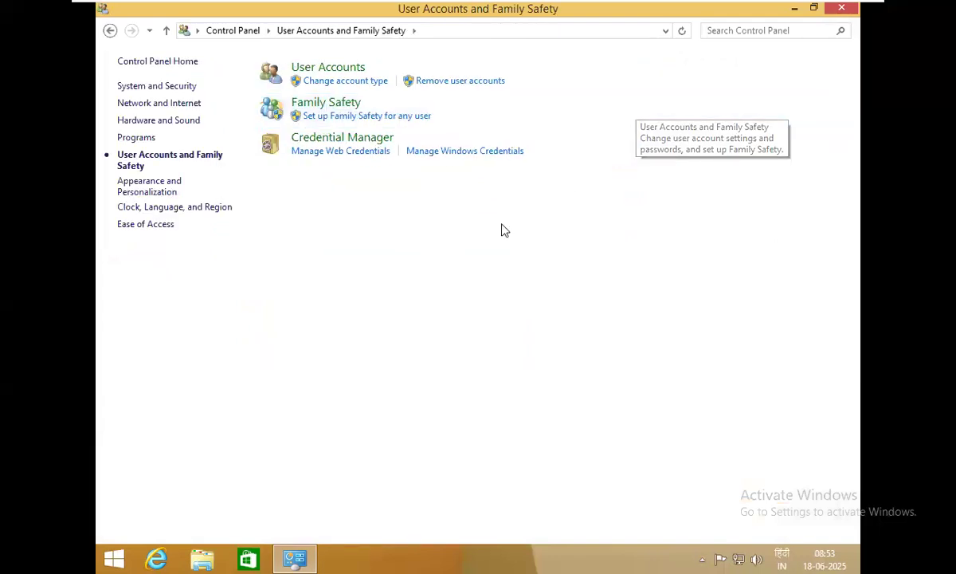
click(332, 71)
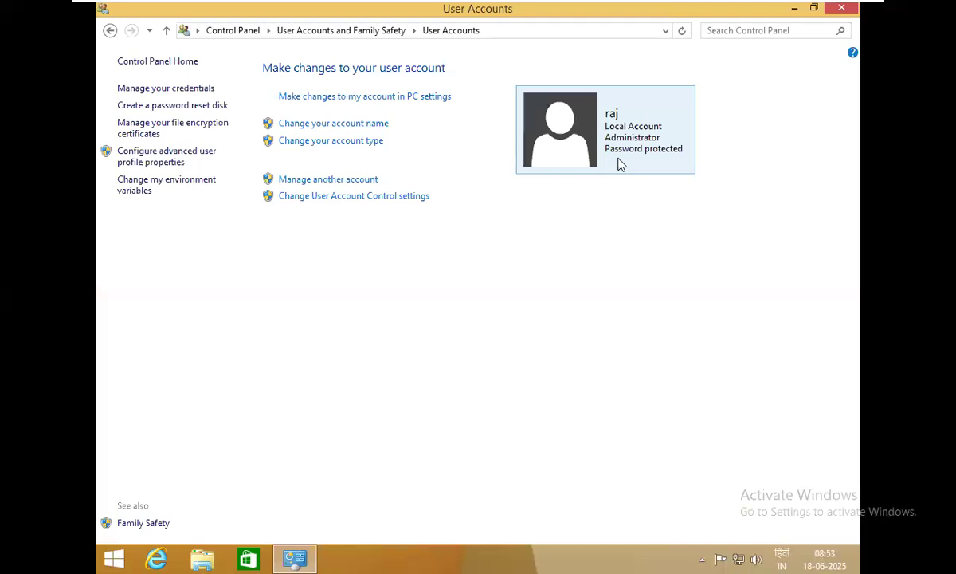
click(334, 182)
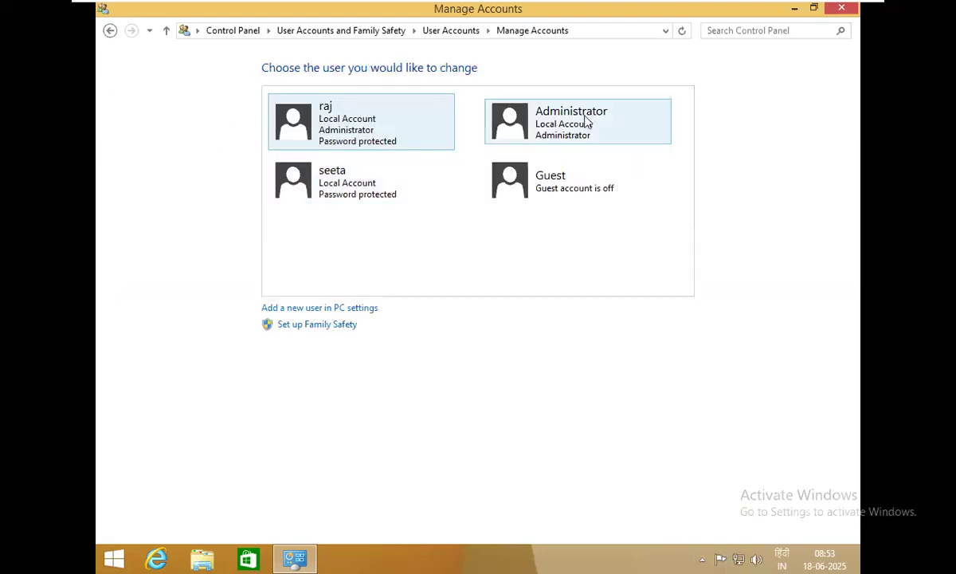
click(329, 199)
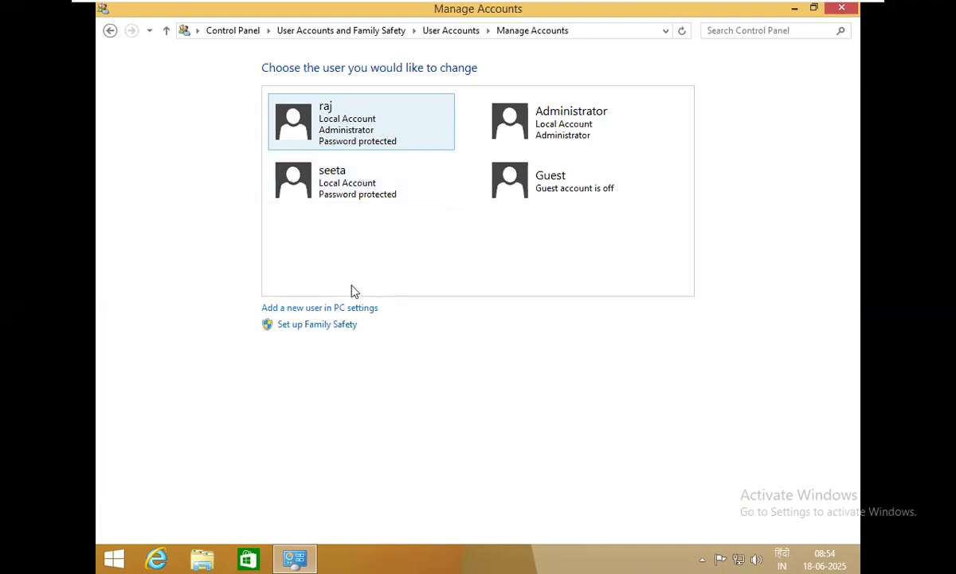
Start adding a child's account without an email address in PC settings
click(305, 309)
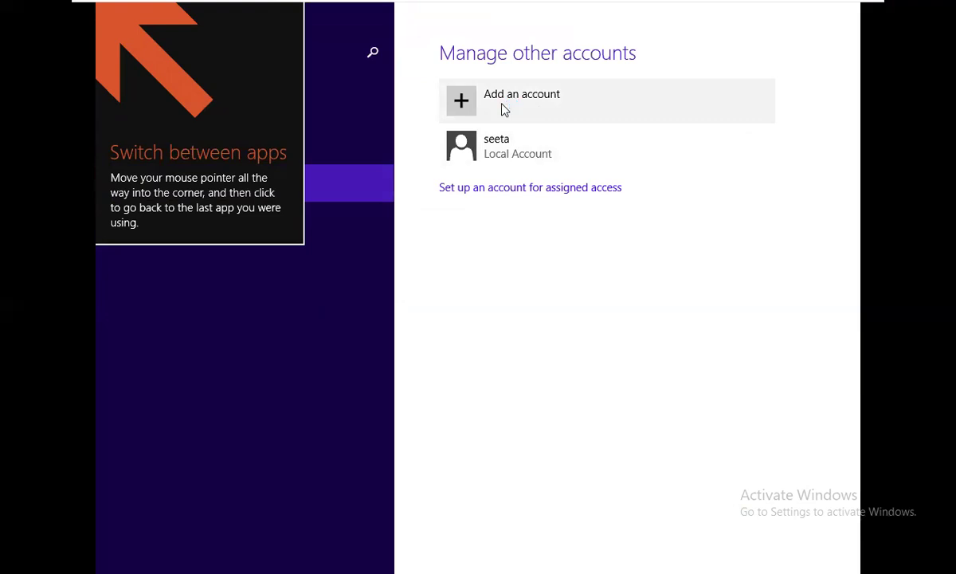
click(463, 103)
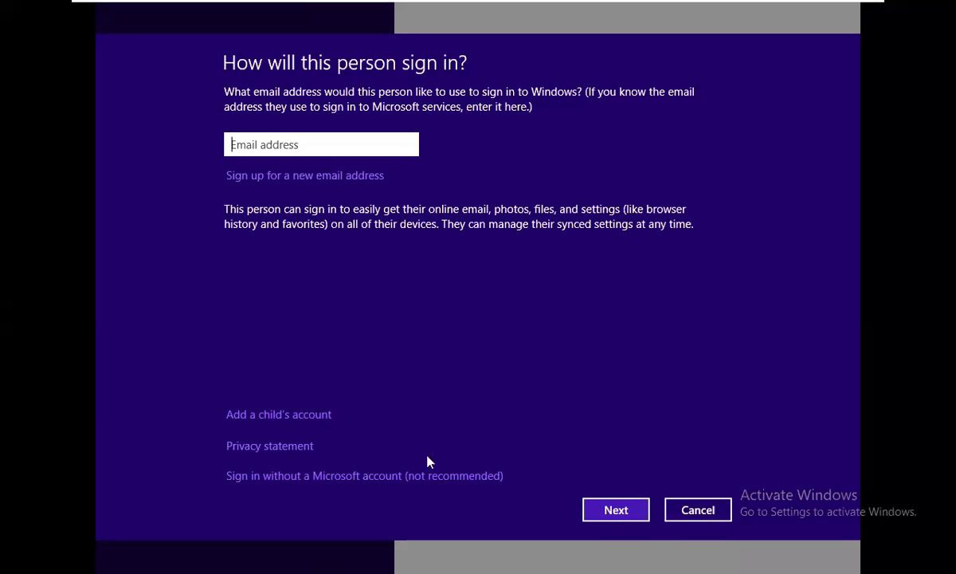
click(306, 425)
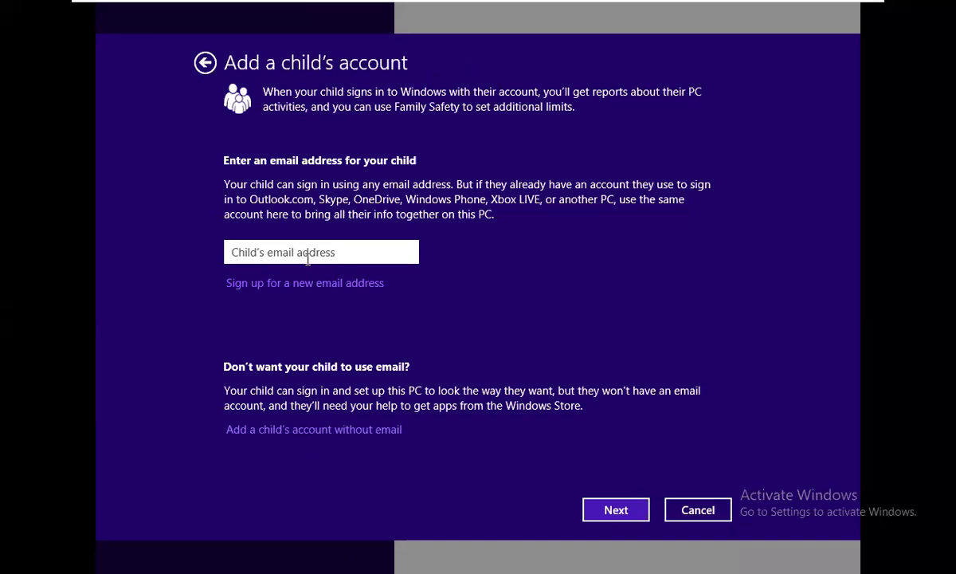
click(347, 431)
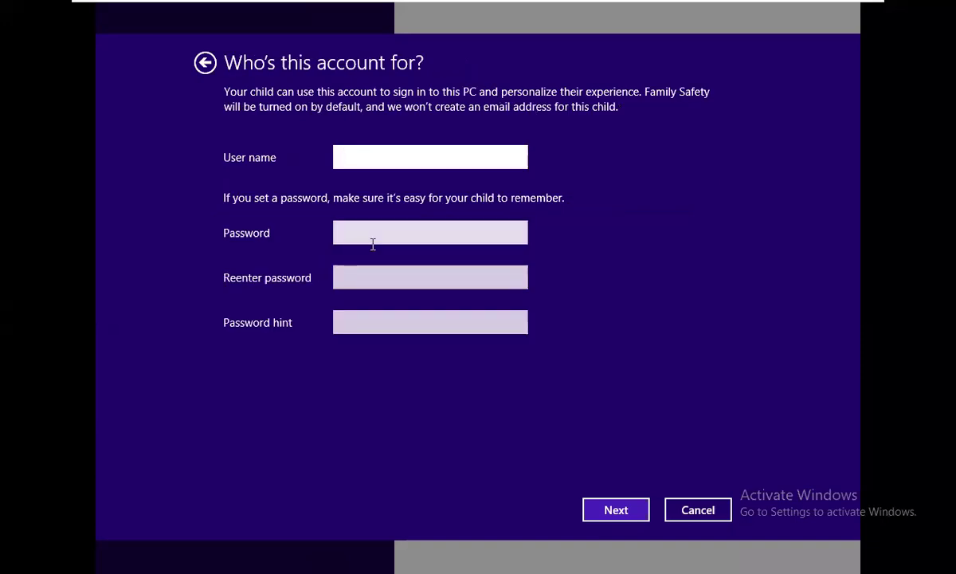
Create child account 'chhotoo' with a password and hint, then finish and return to settings
text(chhotoo)
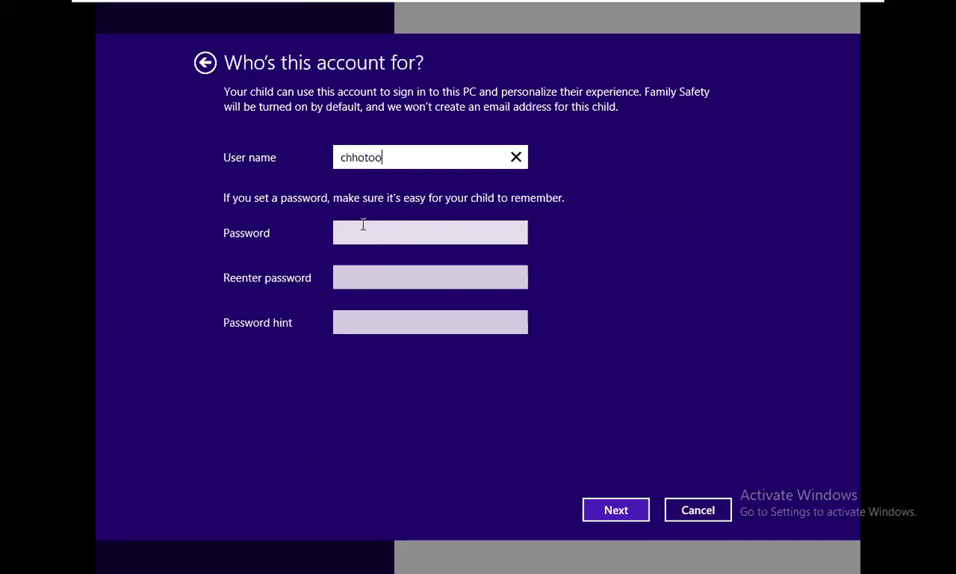
click(362, 224)
text(123)
key(Tab)
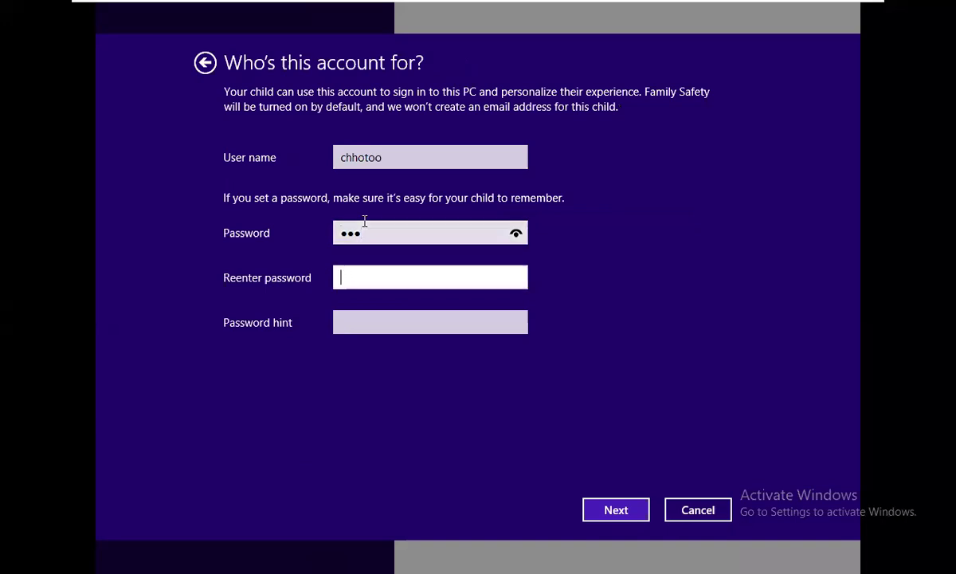
text(123)
click(353, 324)
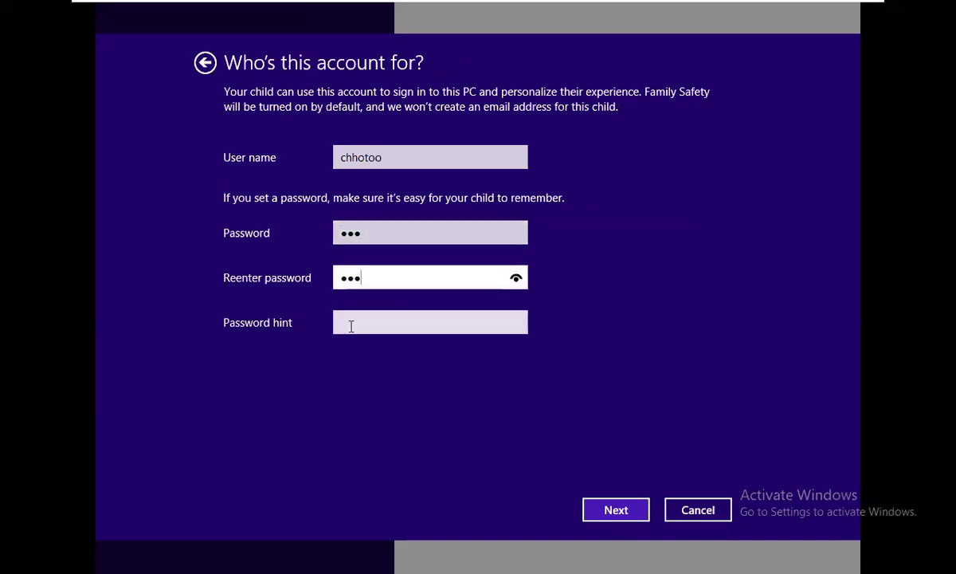
text(1)
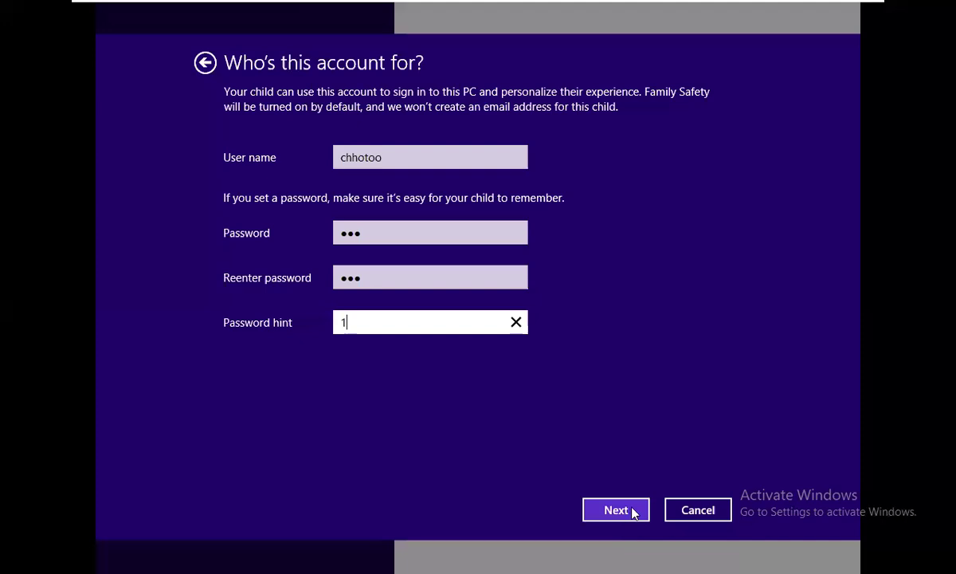
click(632, 519)
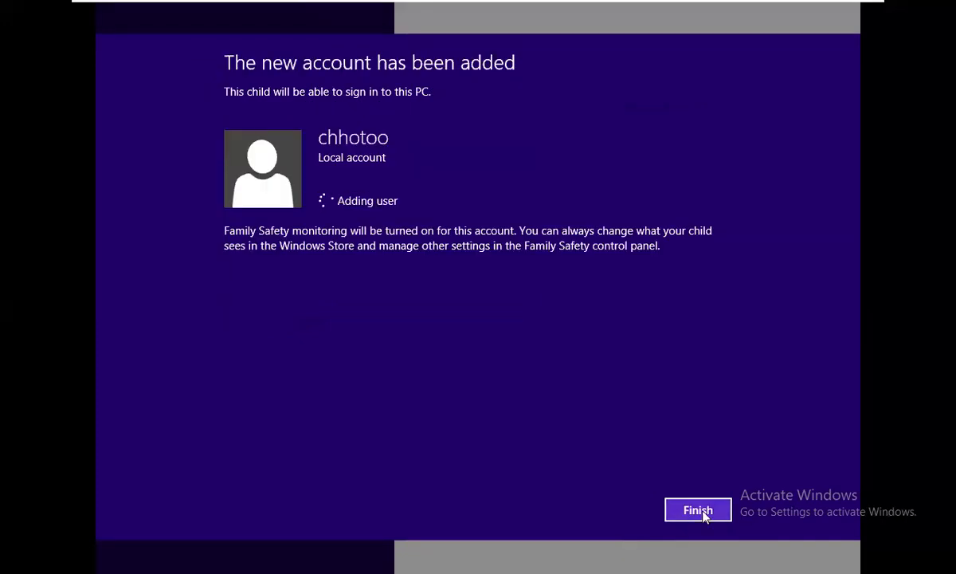
click(698, 510)
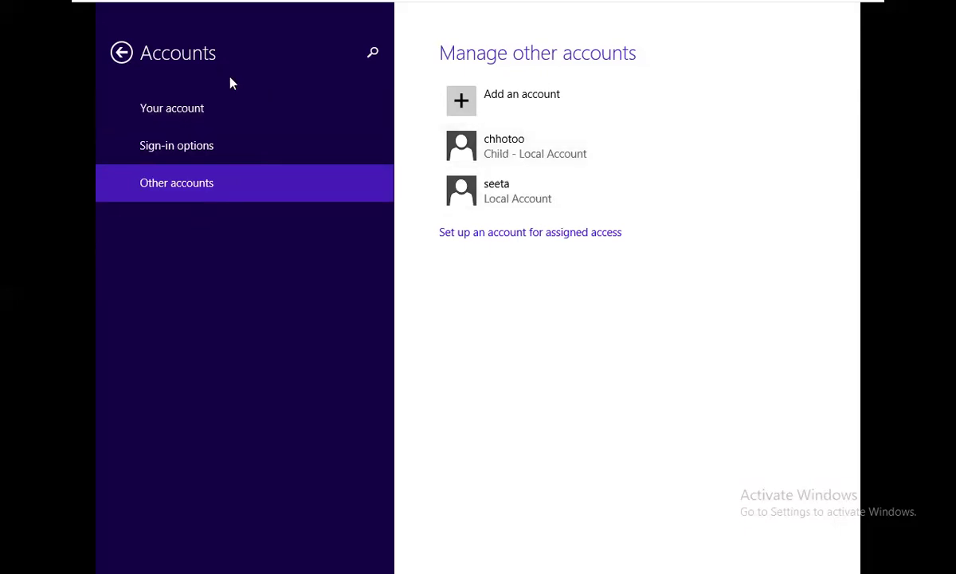
click(121, 53)
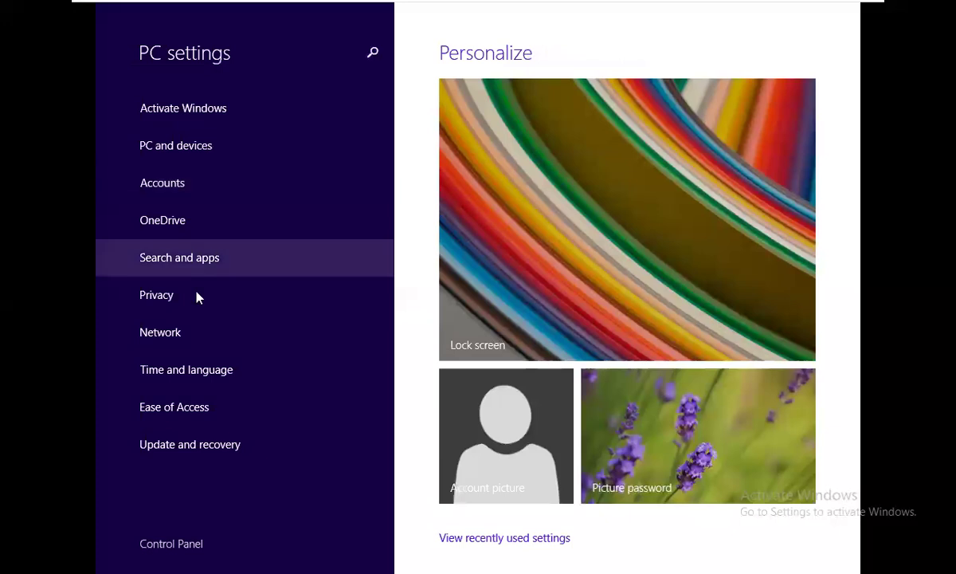
Close PC settings and move up to your own User Accounts page
mouse_move(757, 6)
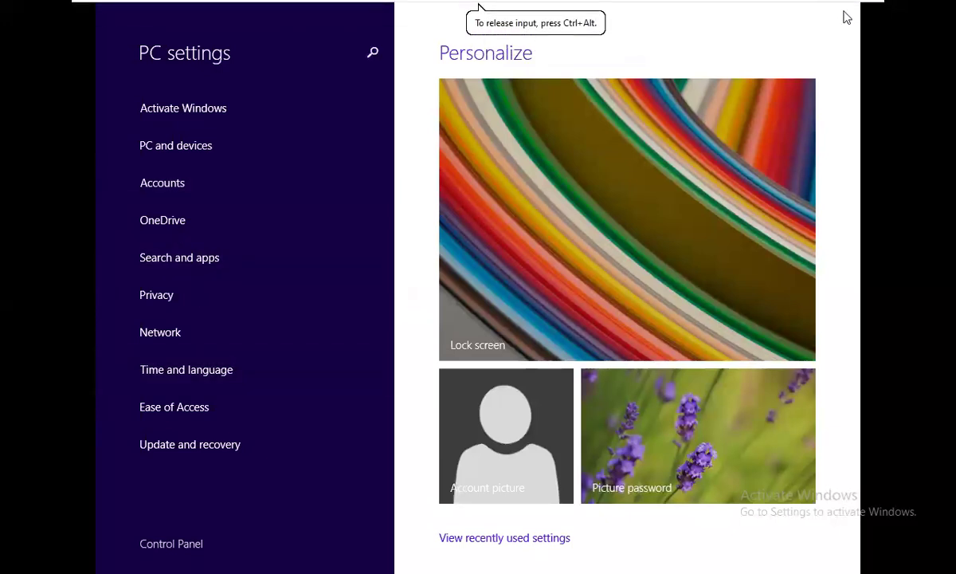
mouse_move(817, 6)
click(849, 10)
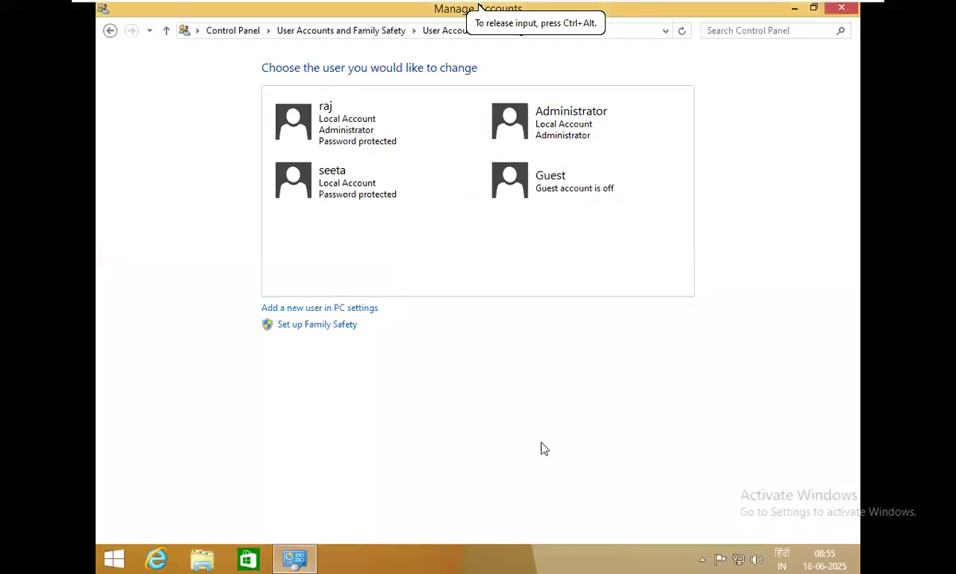
click(167, 31)
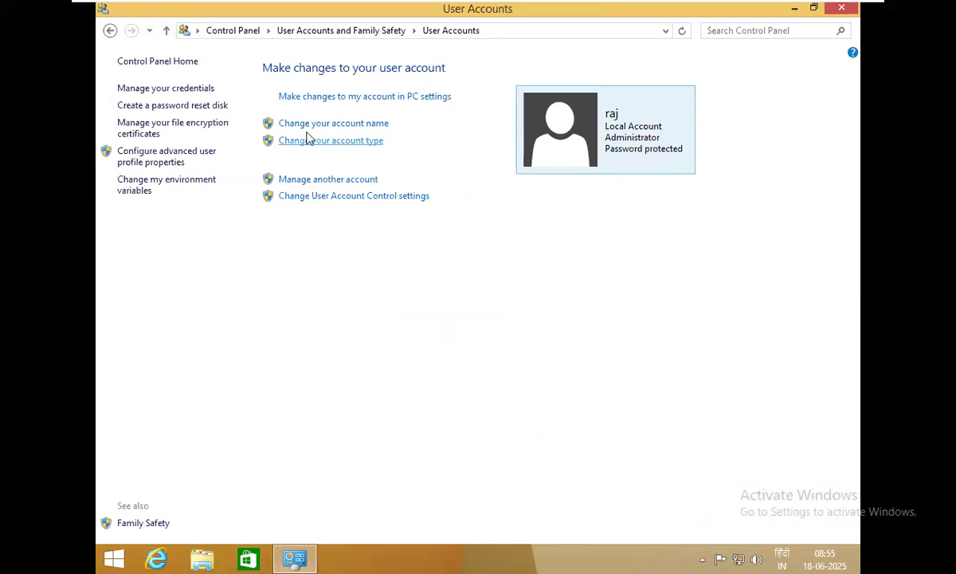
Look at the rename page and the accounts list, then return to your own account page
click(363, 127)
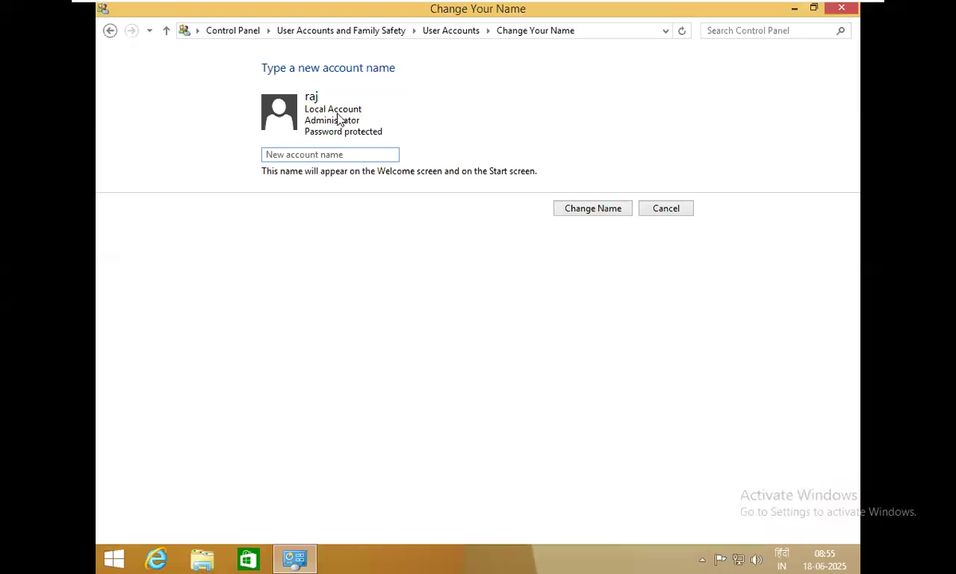
click(330, 156)
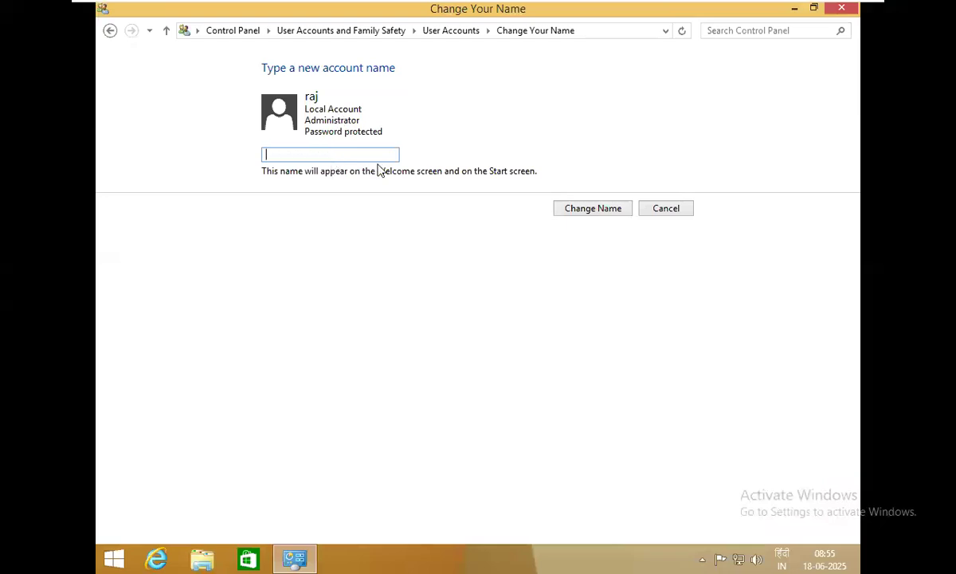
click(163, 38)
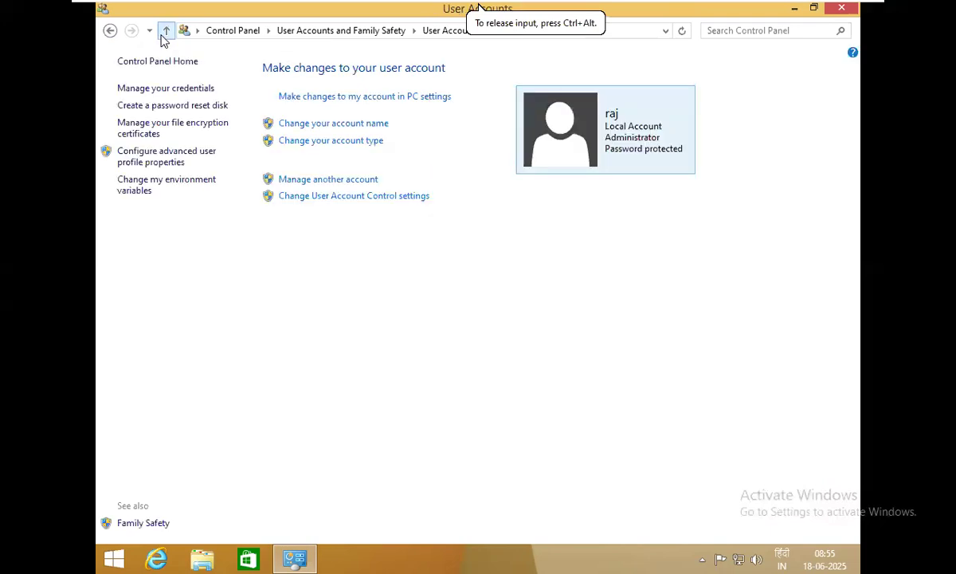
click(165, 34)
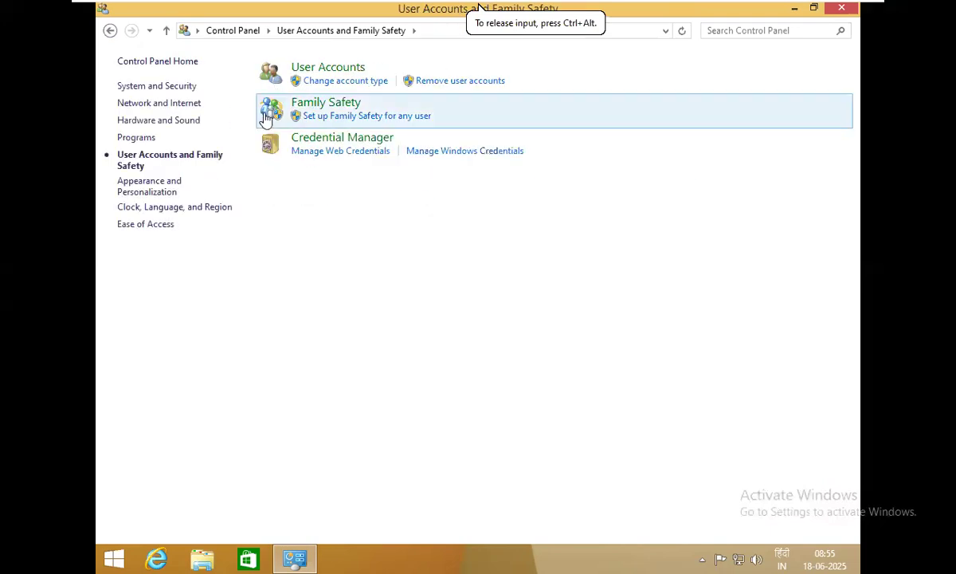
click(322, 70)
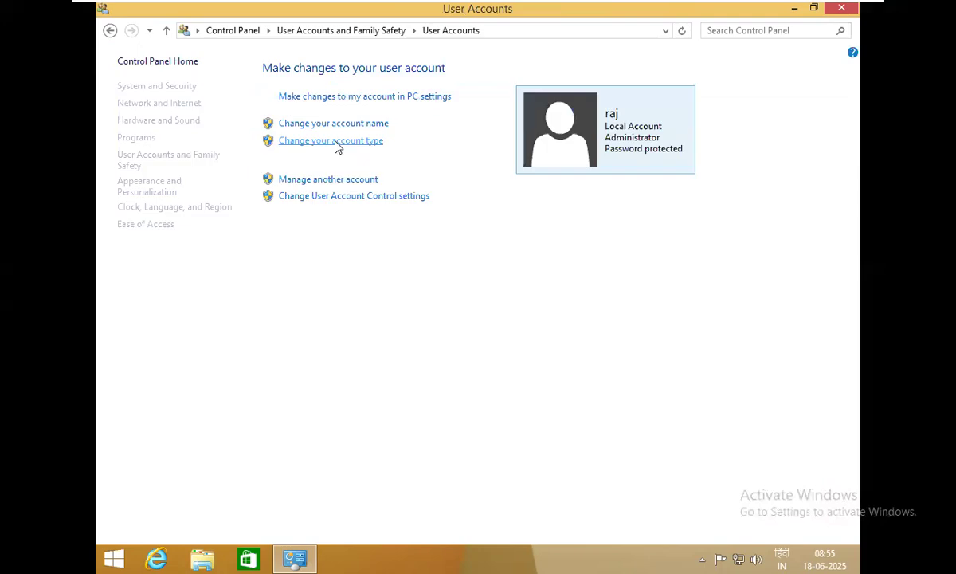
click(350, 182)
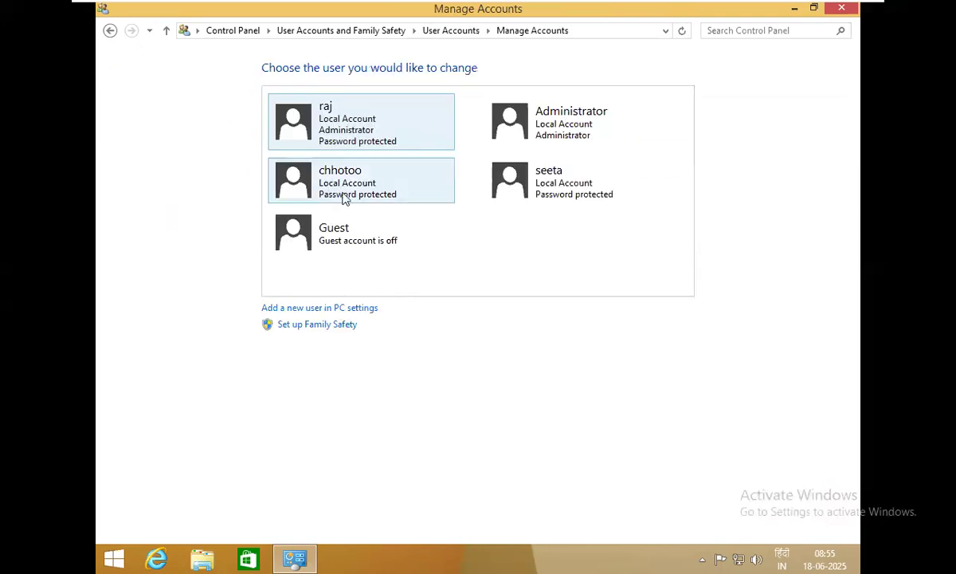
click(169, 38)
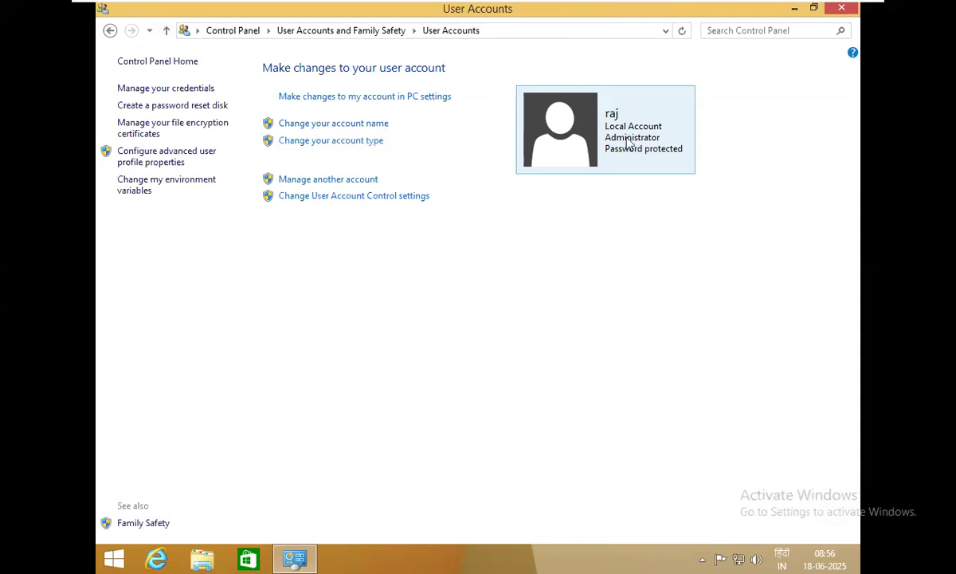
Check your own account type options, then open the standard account seeta's Change an Account page
click(320, 144)
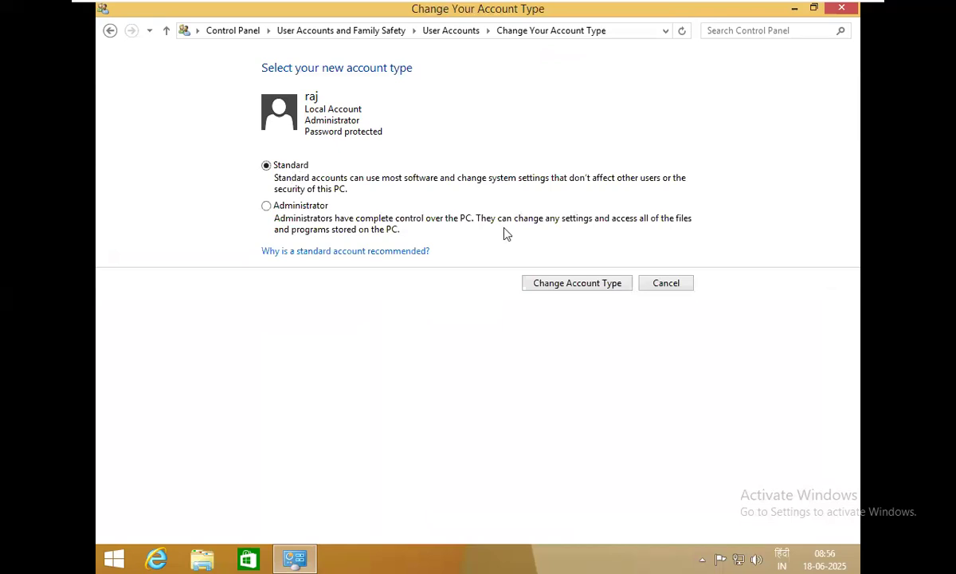
click(166, 32)
click(299, 180)
click(595, 197)
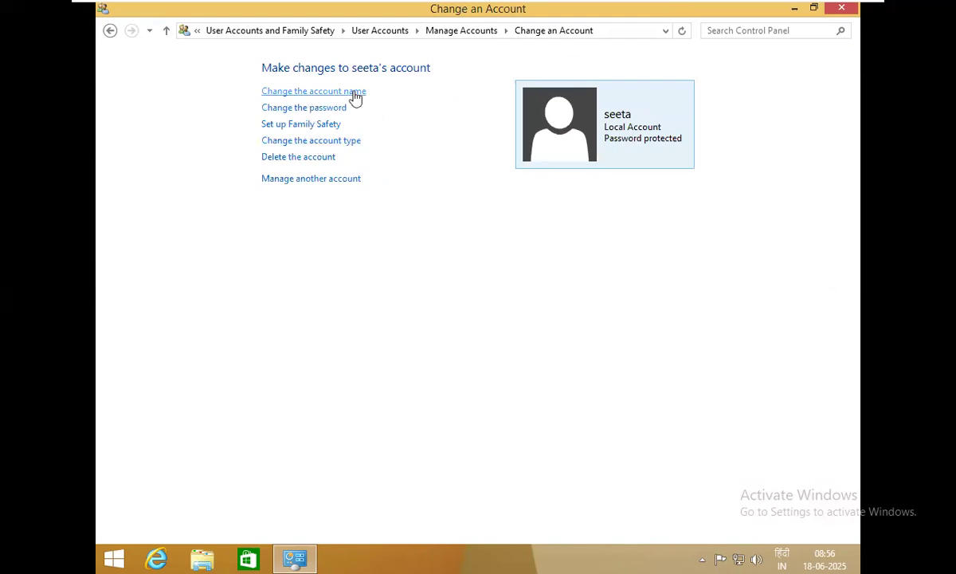
Change seeta's account type to Administrator, then minimize the VMware window
click(311, 141)
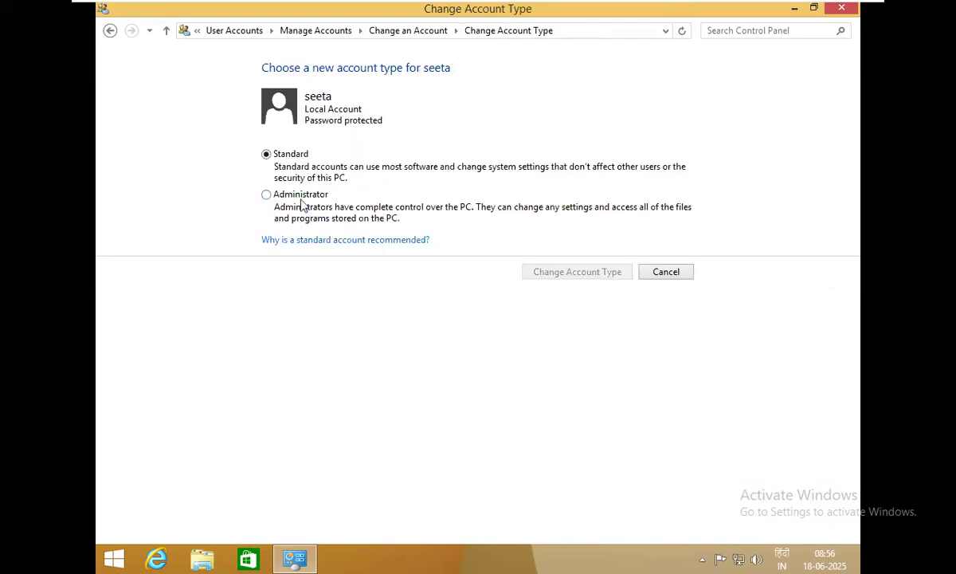
click(275, 194)
click(612, 275)
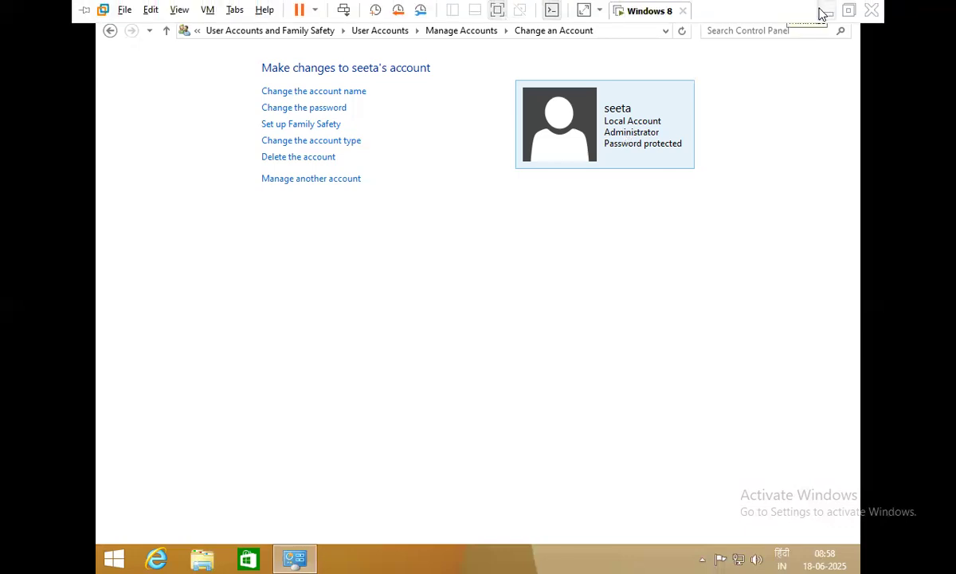
click(824, 10)
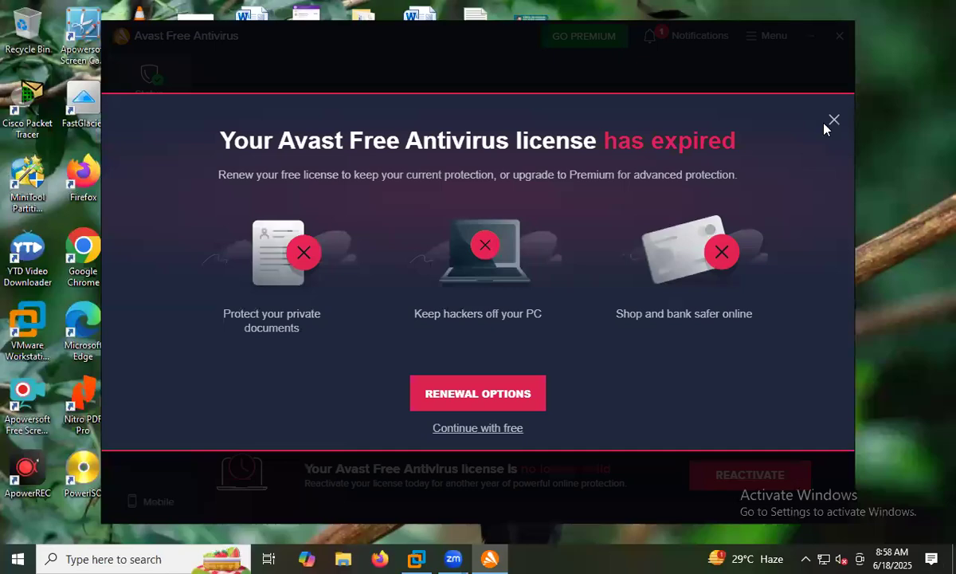